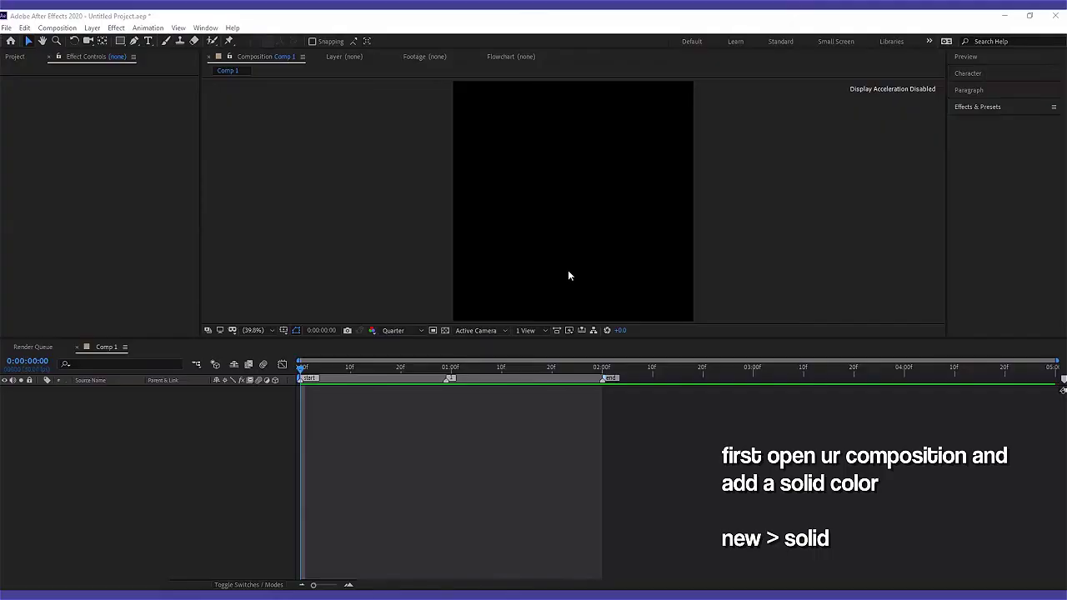
Review Comp 1's composition settings and keep them unchanged
click(419, 464)
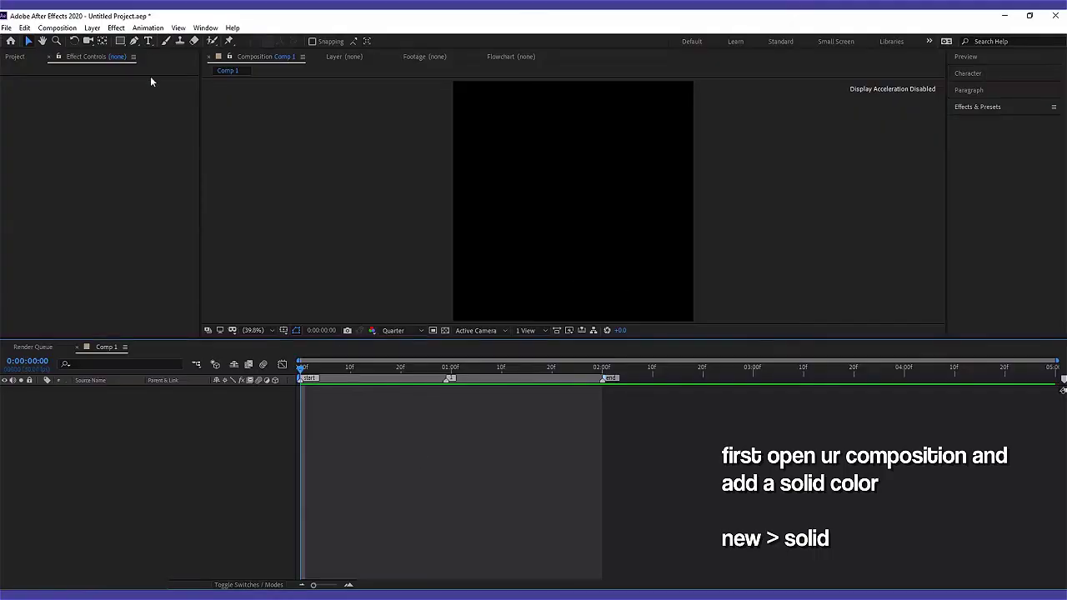
click(57, 28)
click(75, 62)
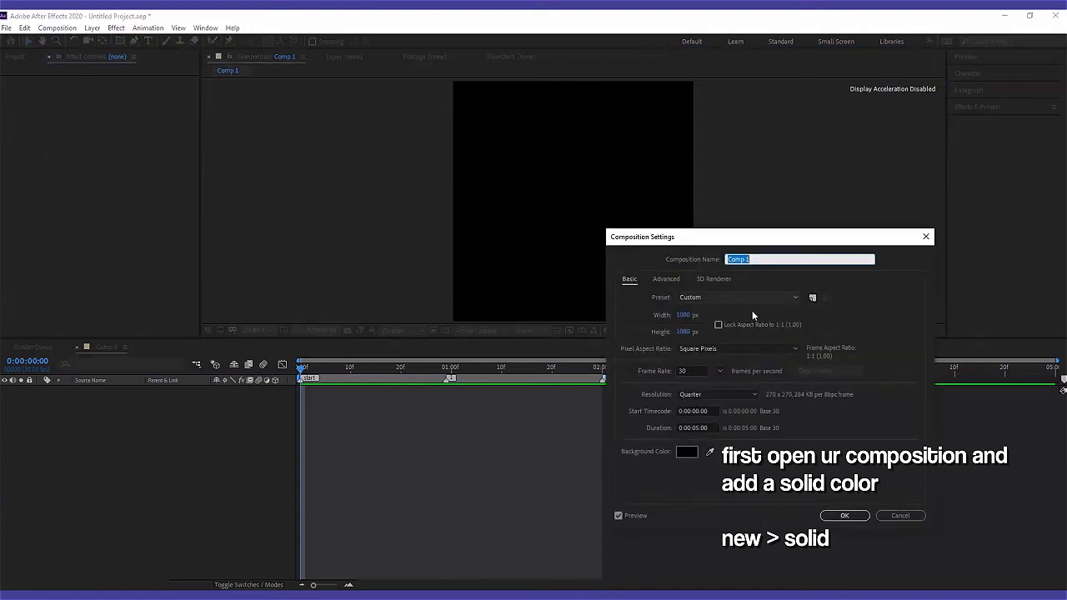
click(820, 517)
Create a blue 1080×1080 solid and trim it to end at 2:00
right_click(412, 507)
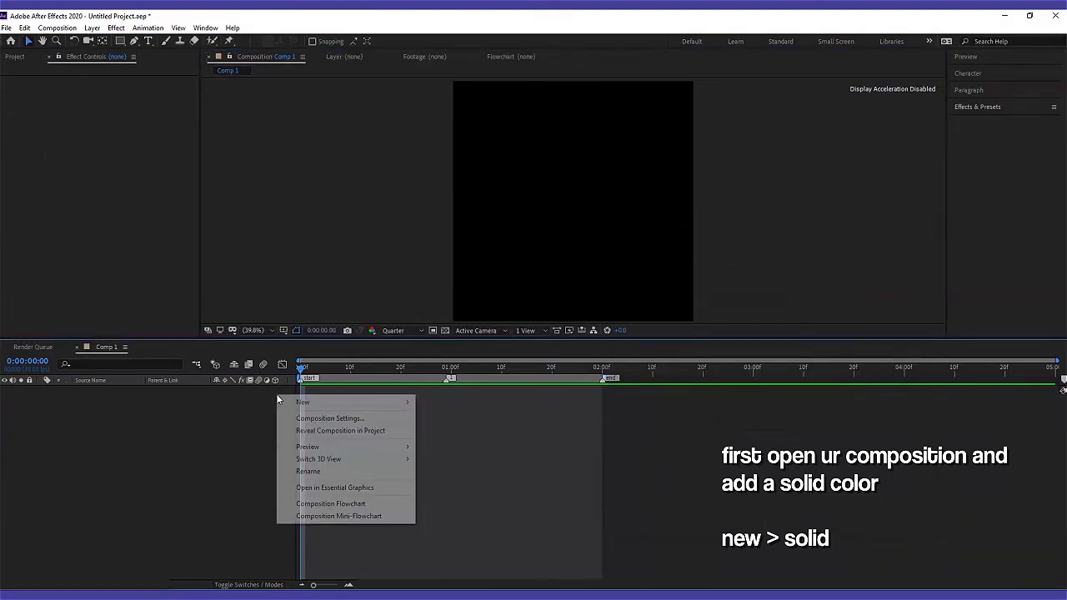
mouse_move(334, 403)
click(433, 427)
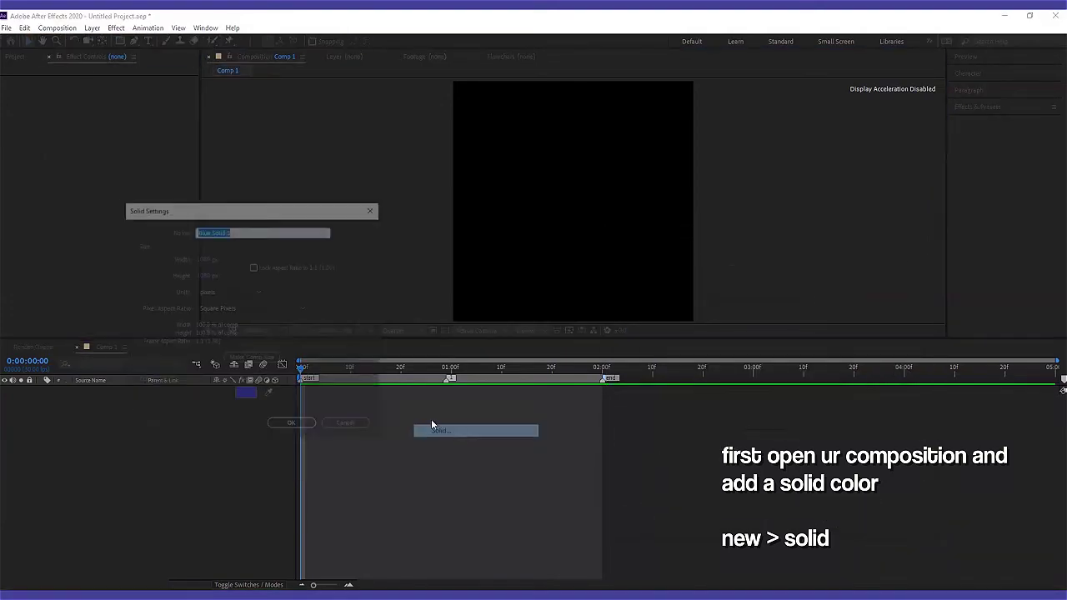
click(302, 422)
drag(600, 372, 603, 372)
key(alt+])
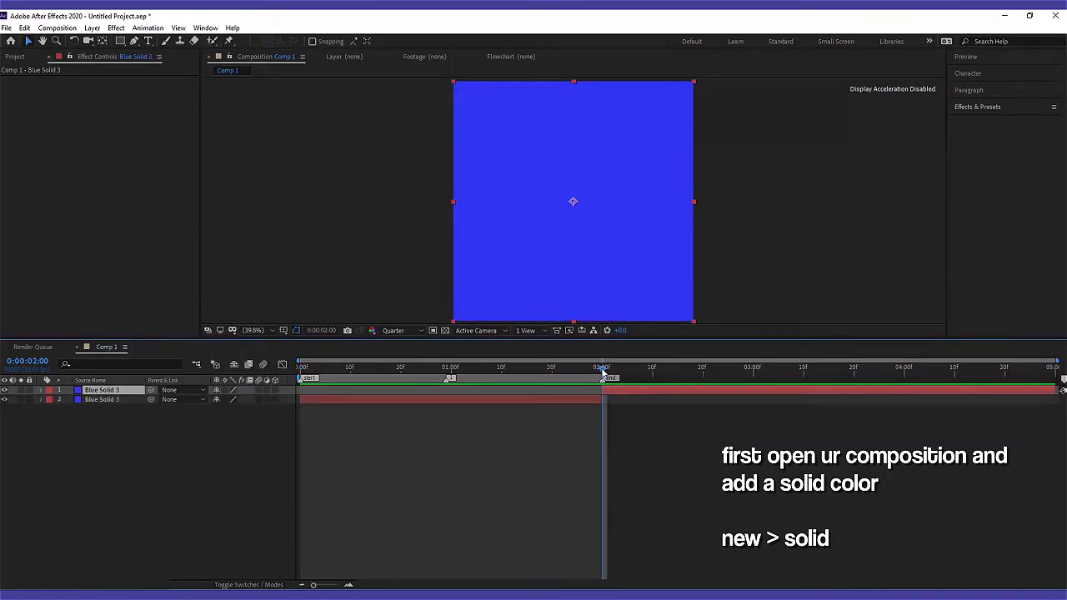
key(Home)
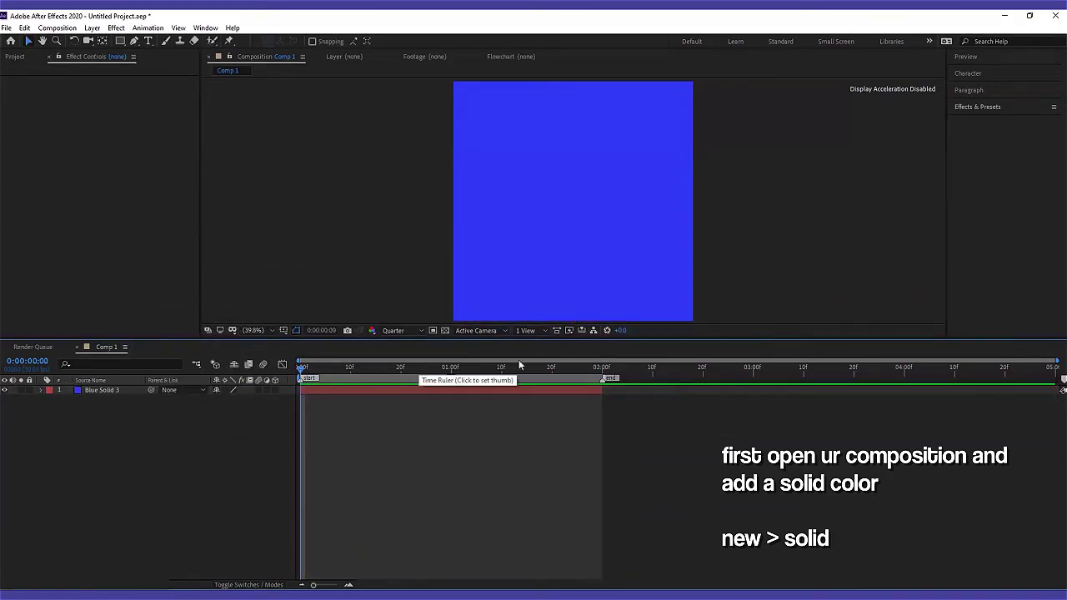
Apply S_WipeStar to the blue solid and split the solid at 0:29
click(992, 108)
click(992, 121)
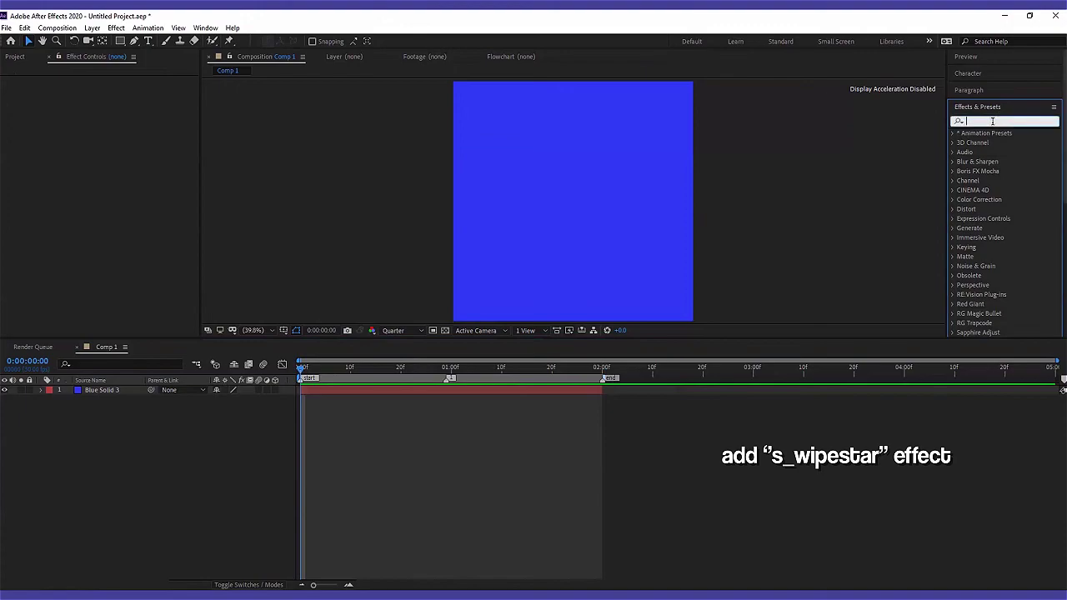
text(s_wipe)
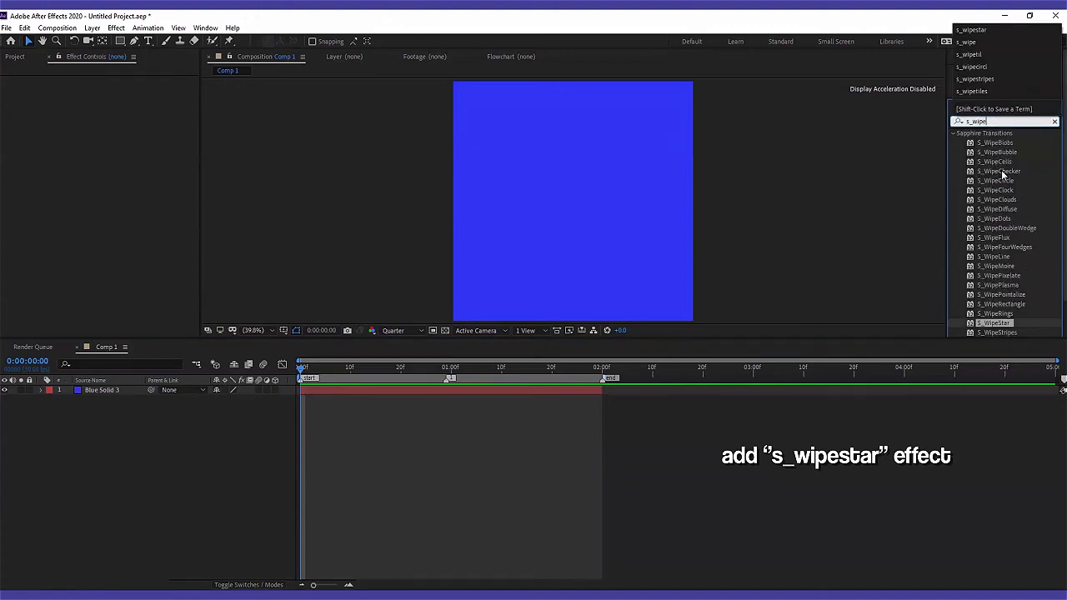
drag(1003, 330, 533, 390)
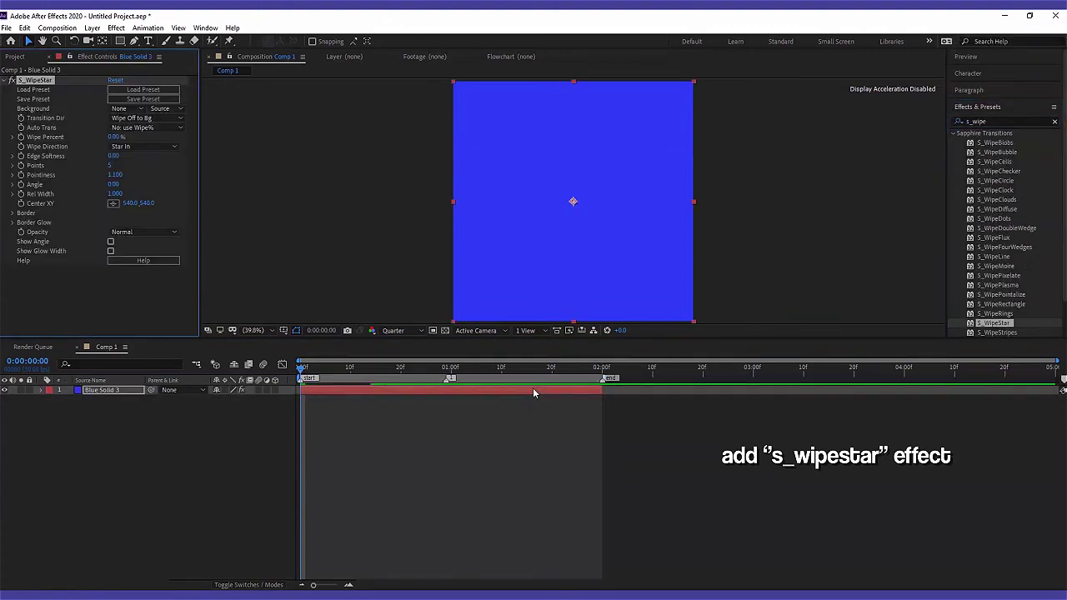
click(447, 367)
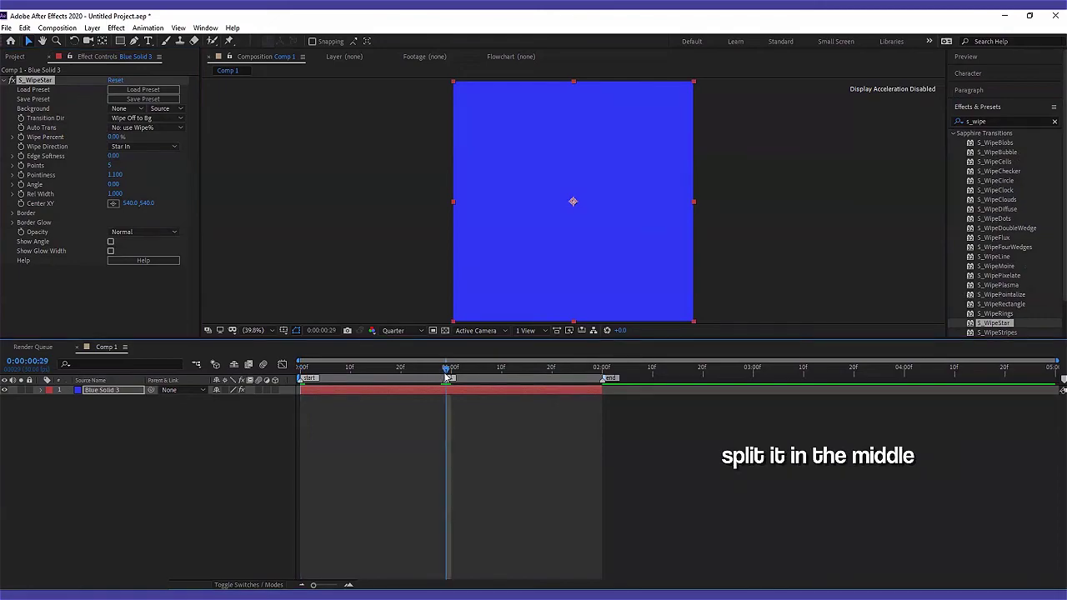
key(ctrl+shift+d)
key(Home)
Keyframe the first piece's Wipe Percent from 100% at 0:00 to 0% at 0:29
click(309, 397)
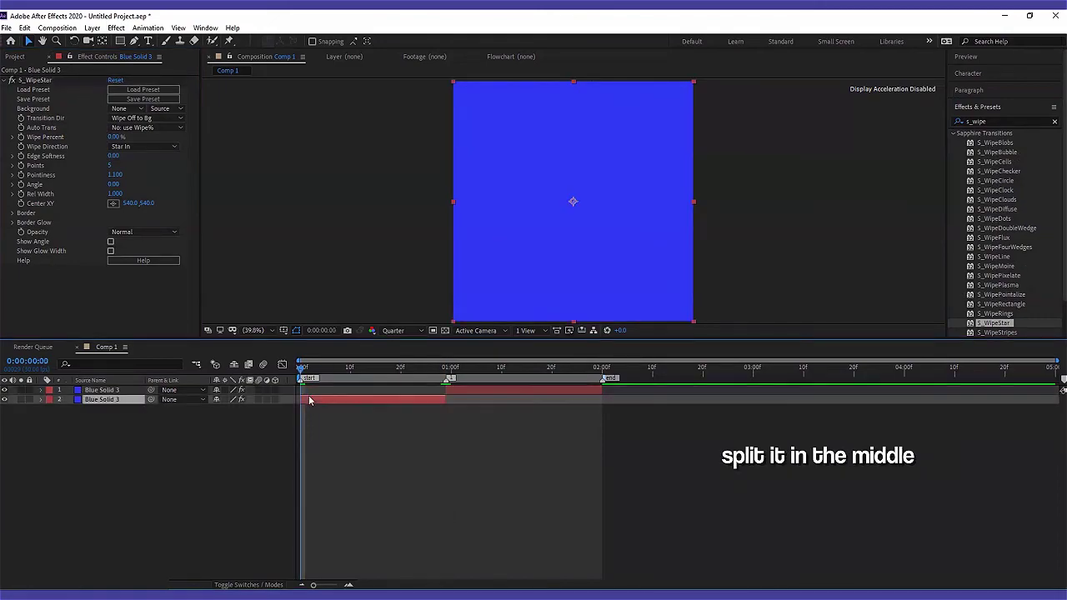
click(21, 137)
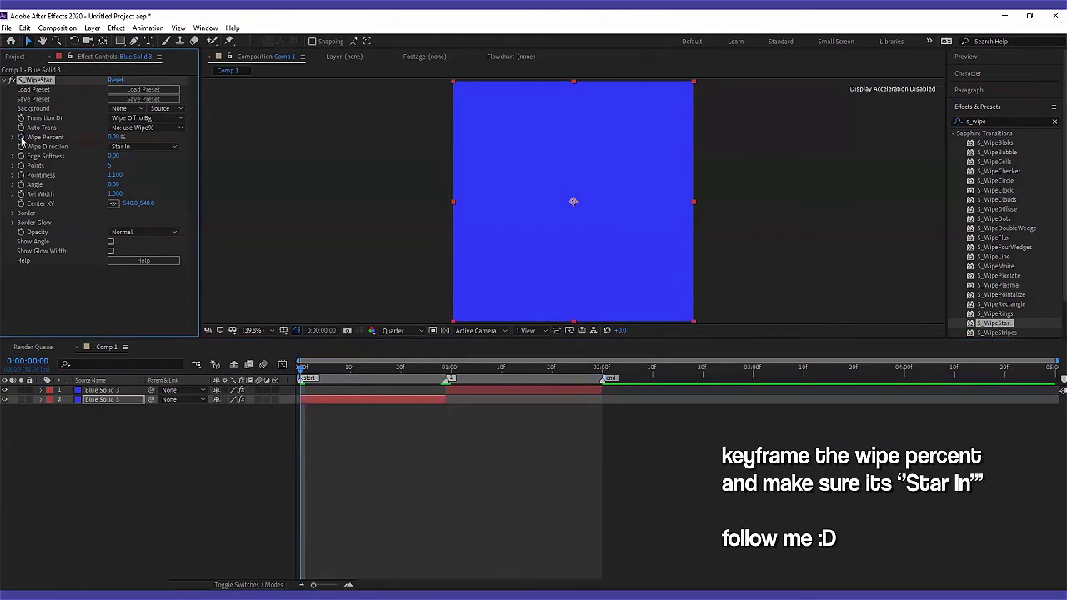
key(u)
click(446, 368)
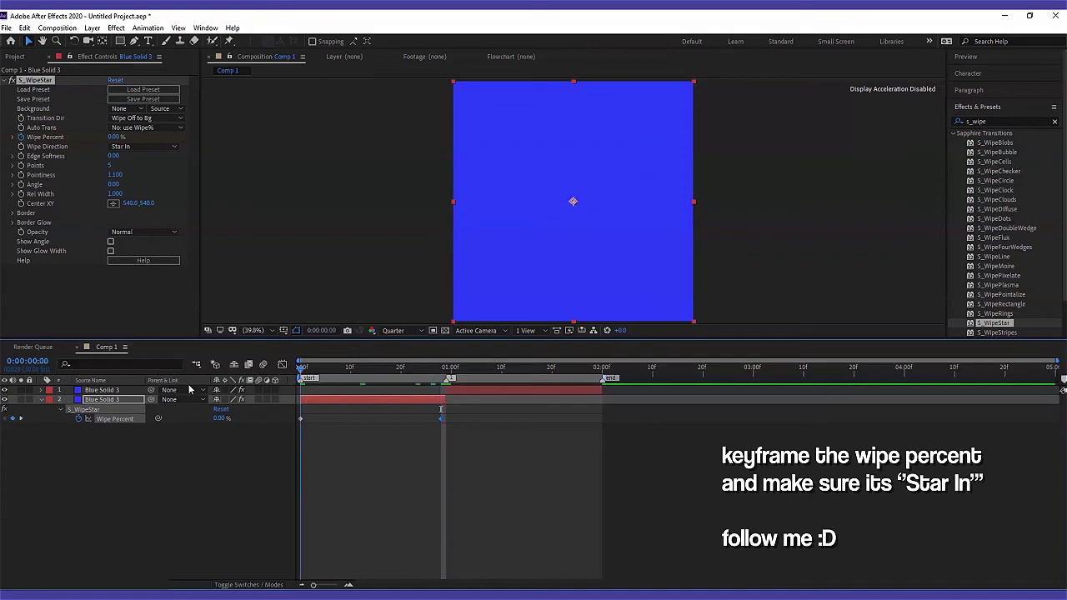
drag(220, 419, 256, 425)
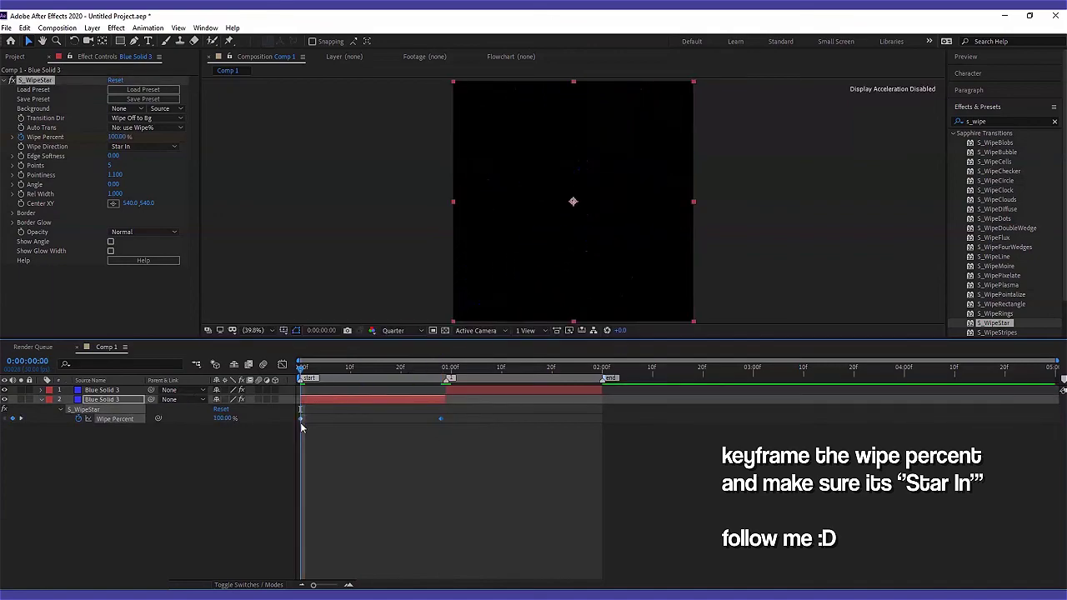
drag(480, 415, 295, 436)
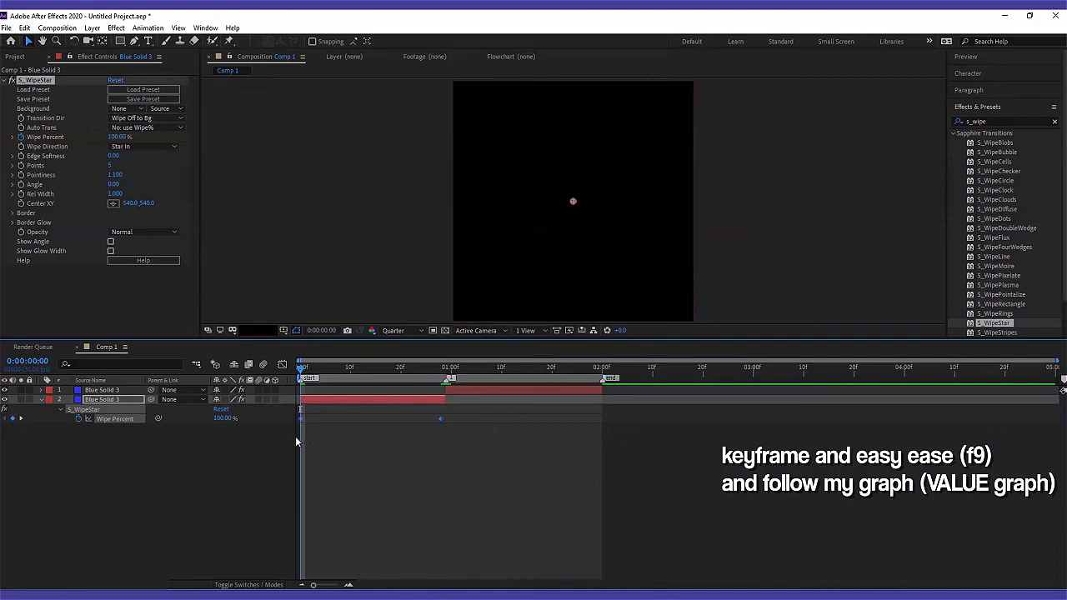
In the value graph, flatten the Wipe Percent curve's start so it holds near 100% before plunging
click(281, 365)
click(565, 573)
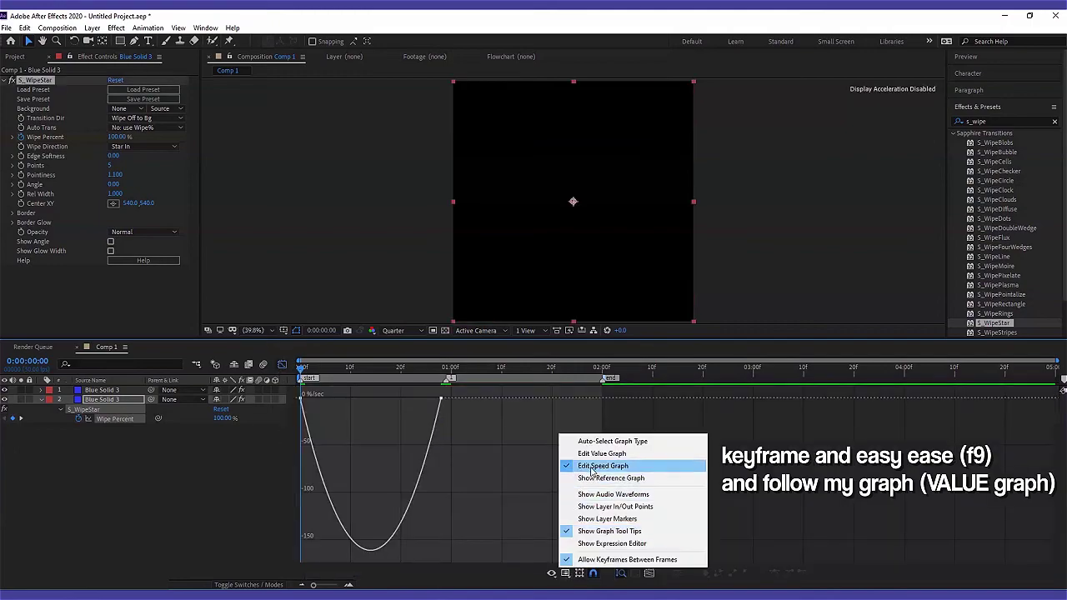
click(600, 454)
mouse_move(510, 382)
mouse_down()
mouse_move(392, 551)
mouse_move(528, 418)
mouse_up()
drag(348, 401, 473, 400)
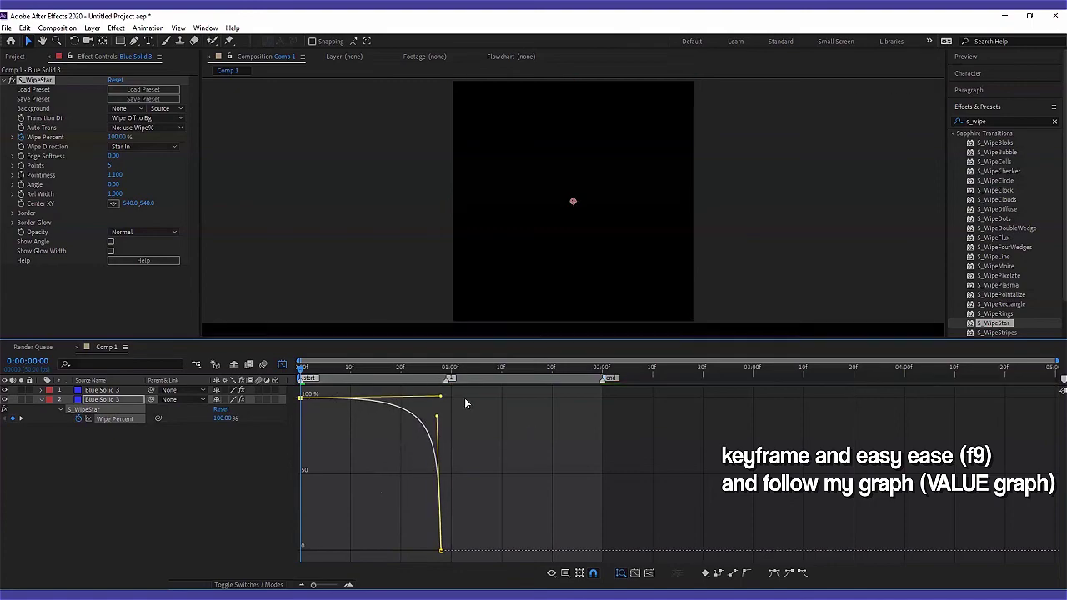
Preview the star wipe, check its size at 0:26, and search effects for 'cc forc'
key(space)
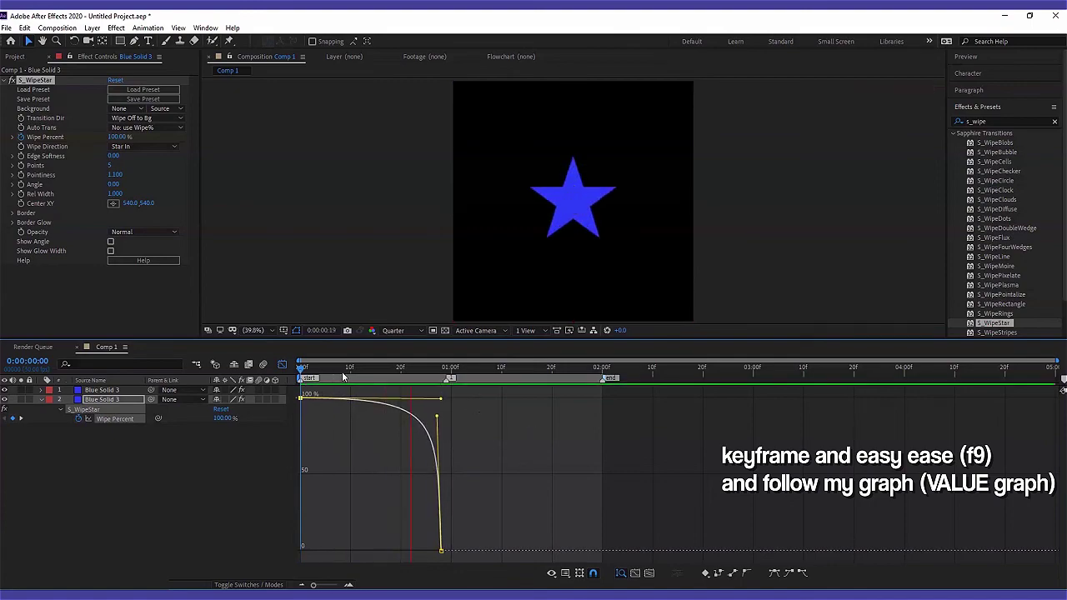
key(space)
drag(337, 375, 431, 368)
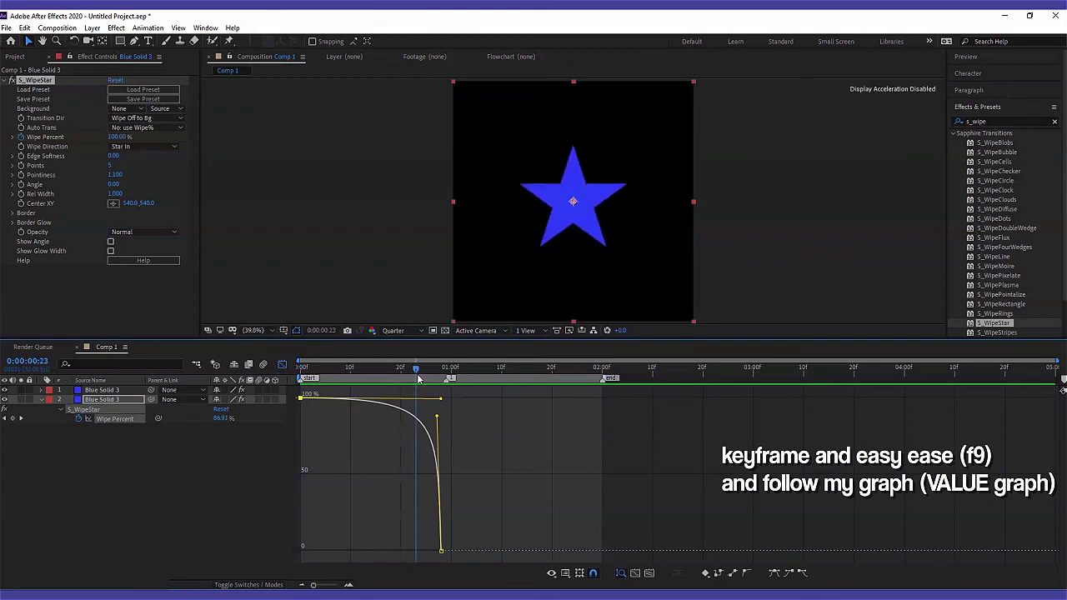
click(282, 364)
key(u)
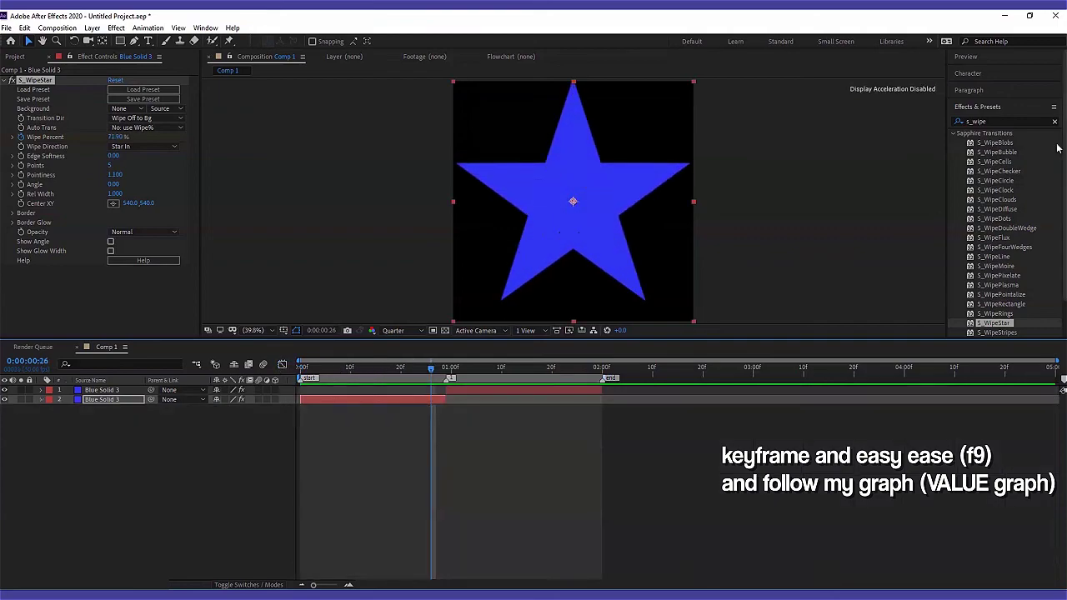
double_click(992, 121)
text(cc forc)
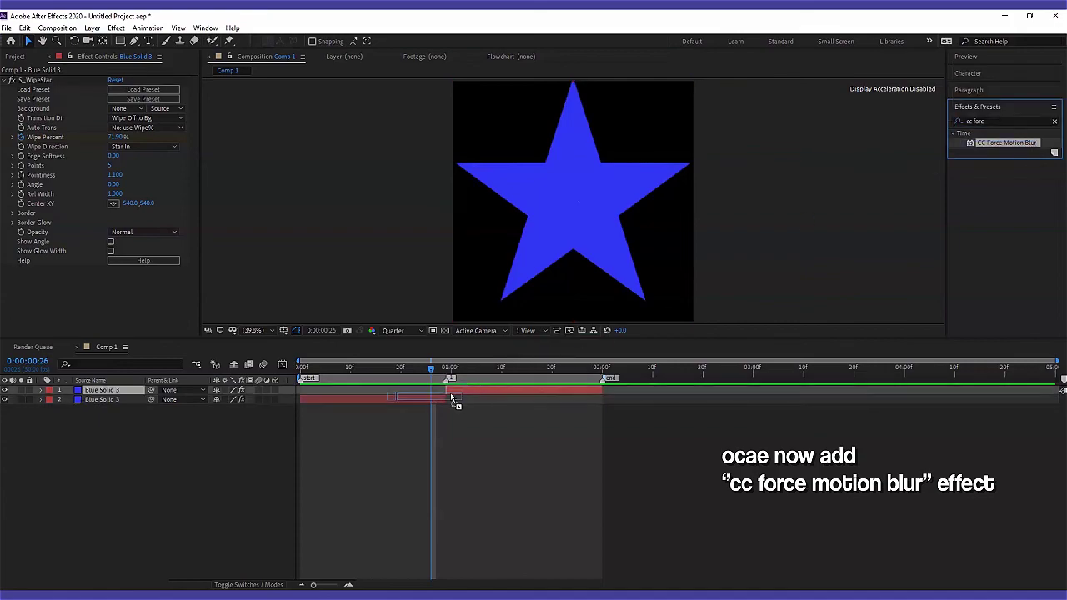
Apply CC Force Motion Blur to the first-half solid and set the second half's wipe to Star Out
mouse_move(1027, 144)
mouse_down()
mouse_move(450, 401)
mouse_move(310, 365)
mouse_move(449, 389)
mouse_up()
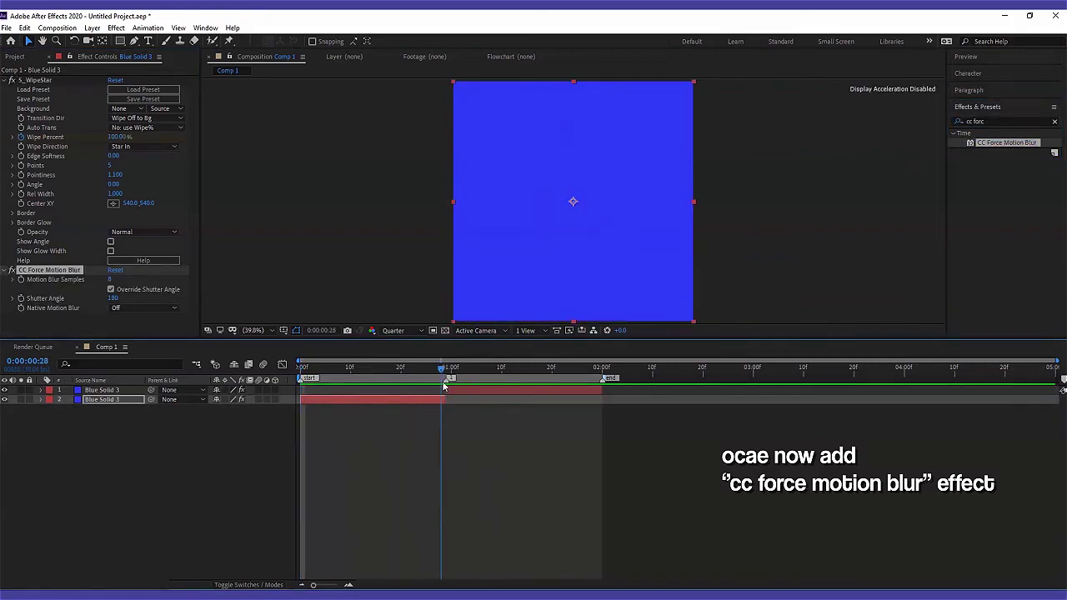
click(451, 389)
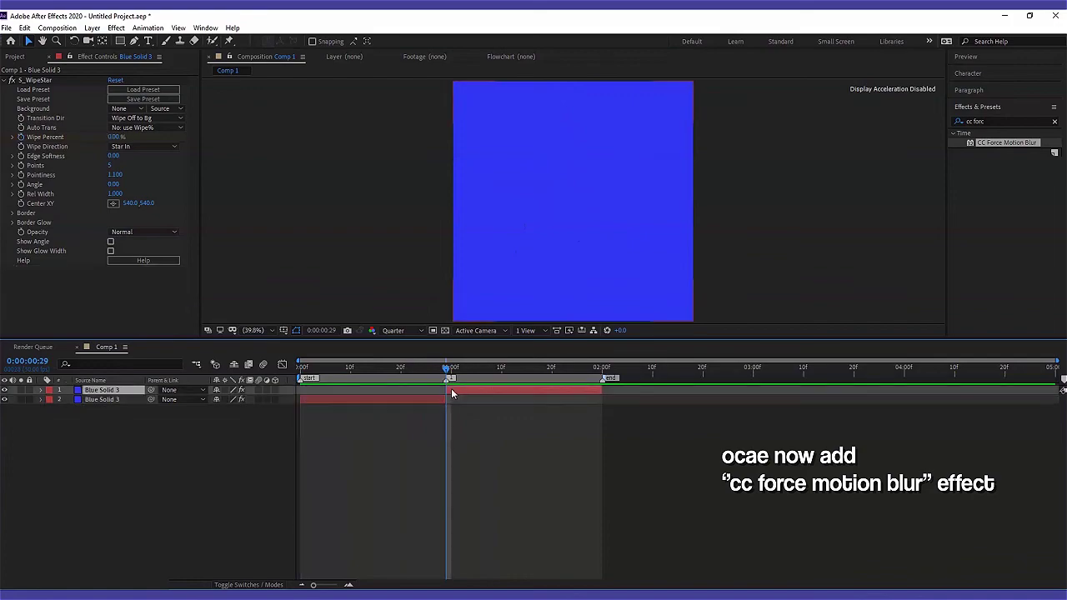
click(138, 146)
click(138, 171)
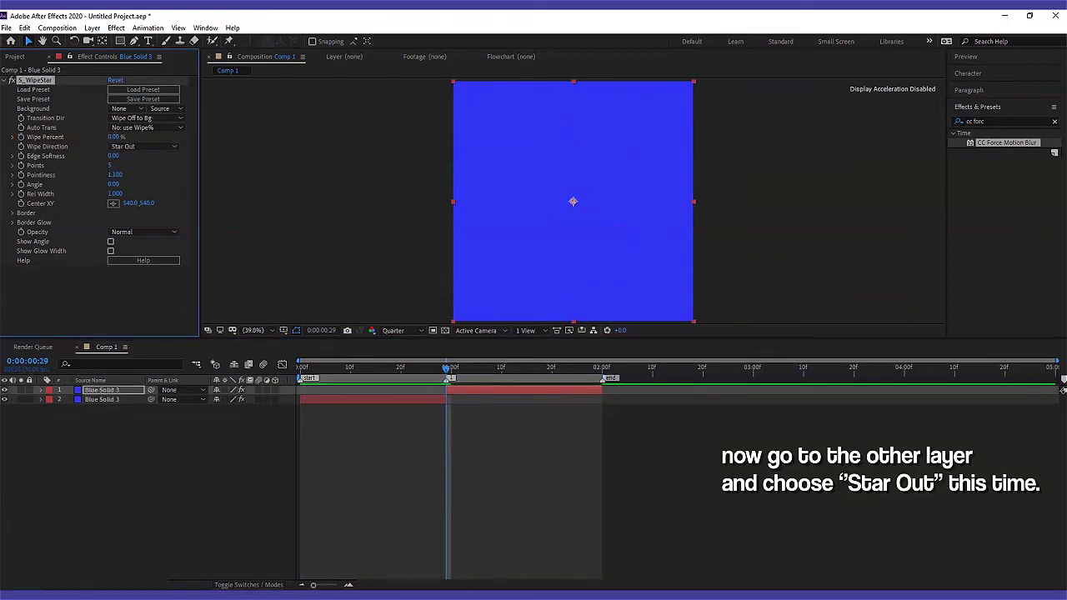
Keyframe the second half's Wipe Percent from 0% at 0:29 to 100% at 1:29
click(21, 137)
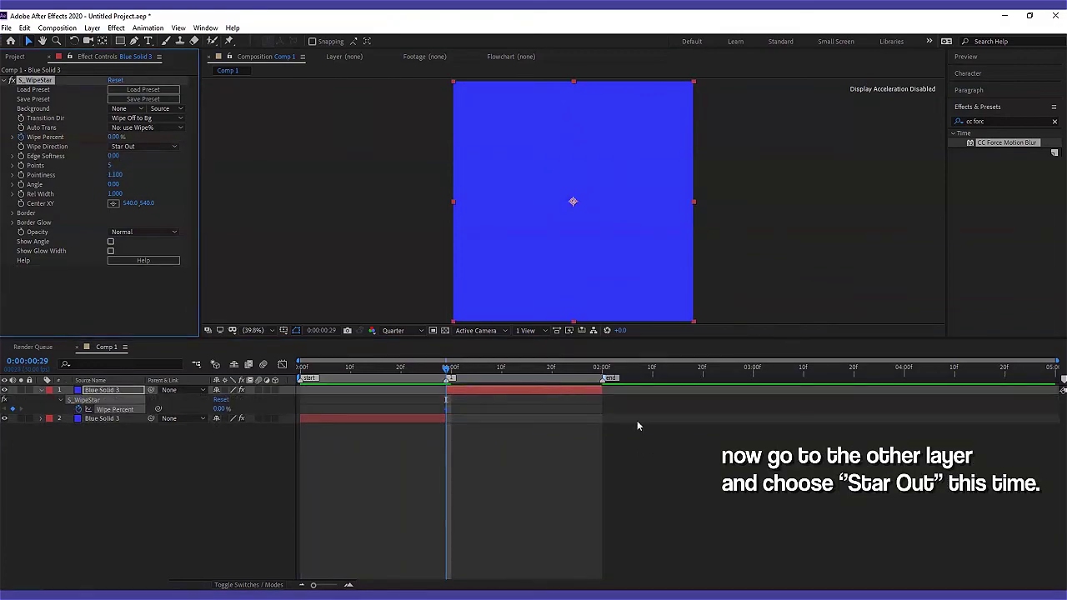
click(596, 369)
drag(220, 408, 250, 408)
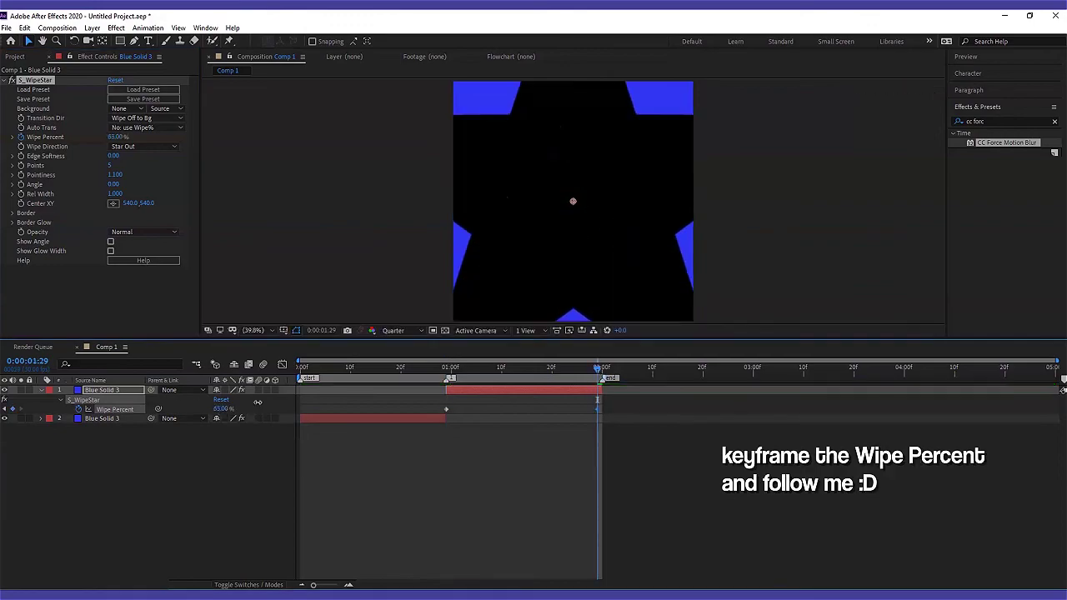
drag(633, 405, 422, 417)
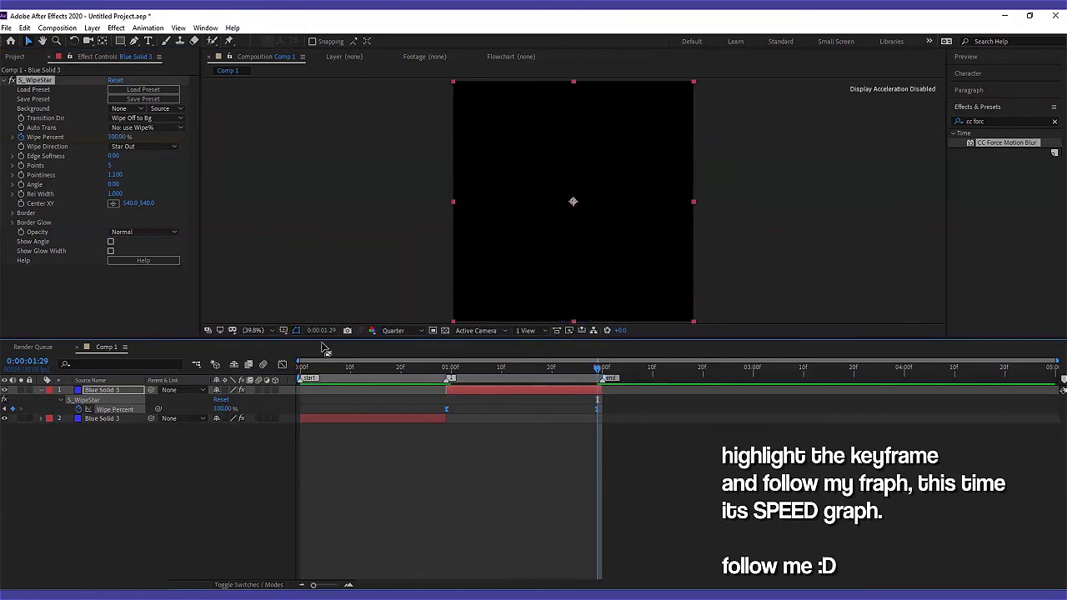
Shape the Wipe Percent speed graph to spike at the start and ease into the last keyframe
click(282, 365)
click(565, 573)
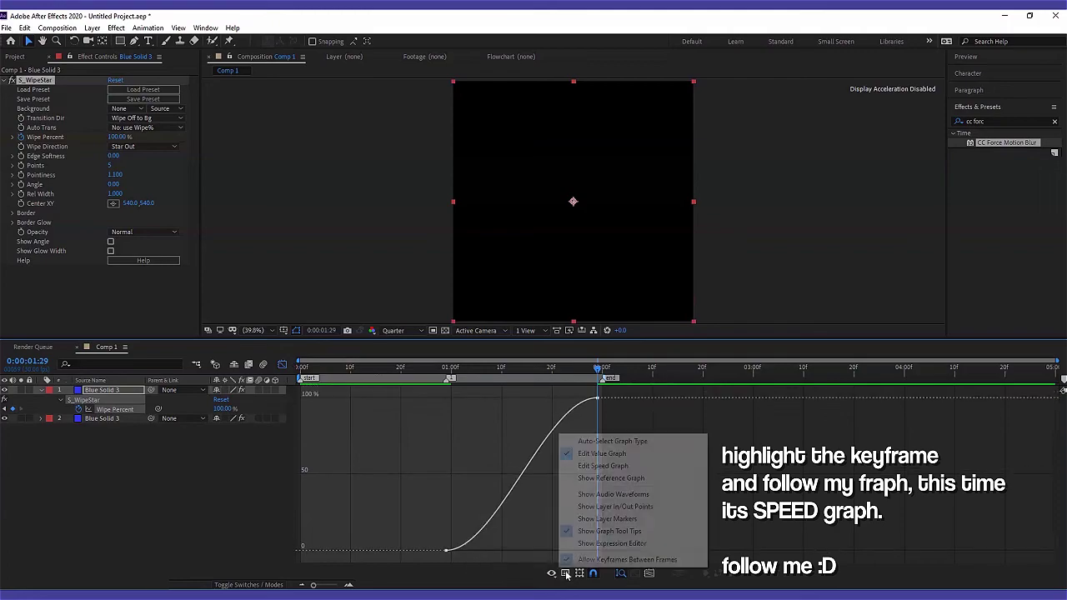
click(606, 397)
drag(651, 561, 415, 386)
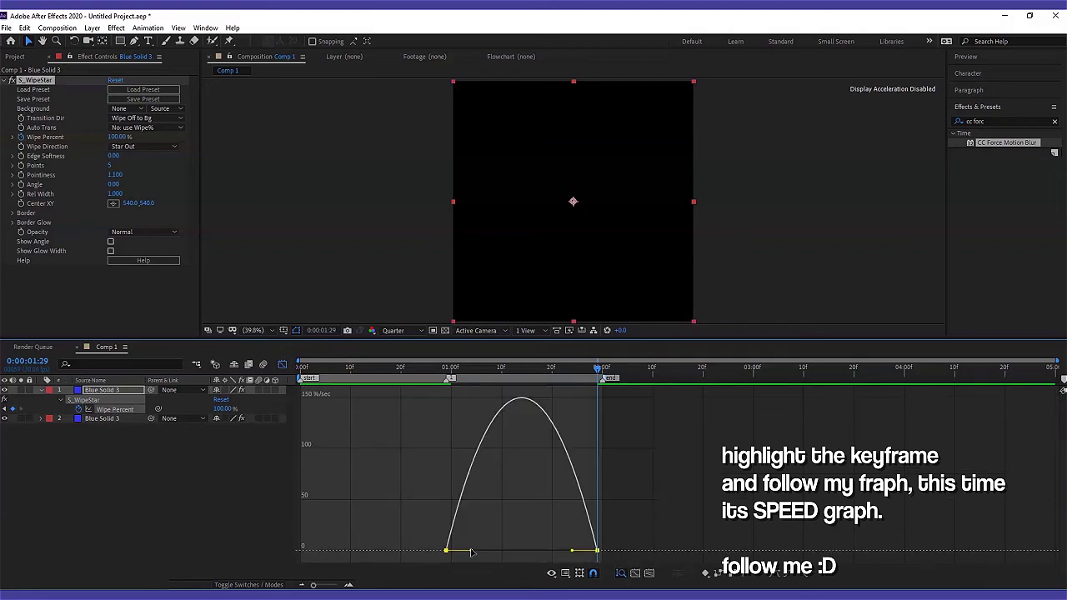
drag(471, 550, 448, 550)
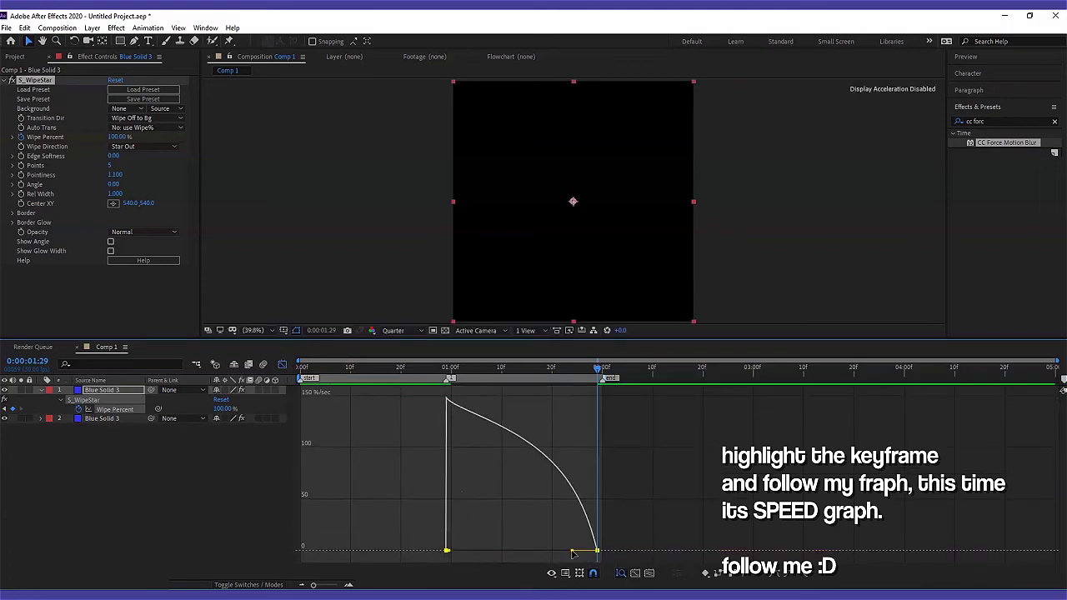
drag(573, 552, 522, 550)
click(282, 365)
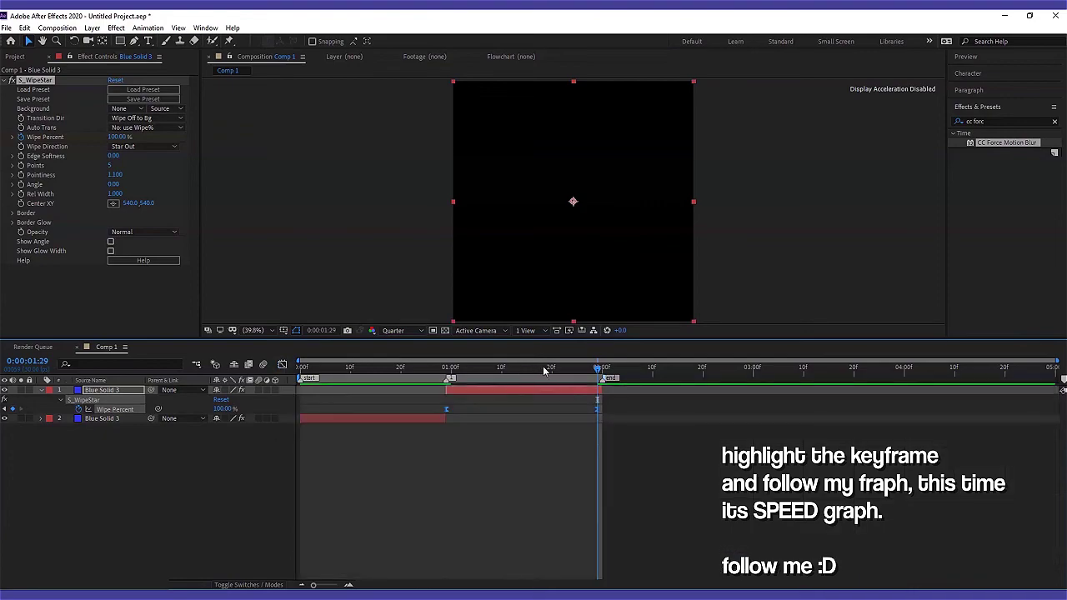
mouse_move(546, 371)
mouse_down()
mouse_move(451, 386)
mouse_move(440, 411)
mouse_up()
Apply CC Force Motion Blur to the top star layer and preview the wipe
key(Page_Up)
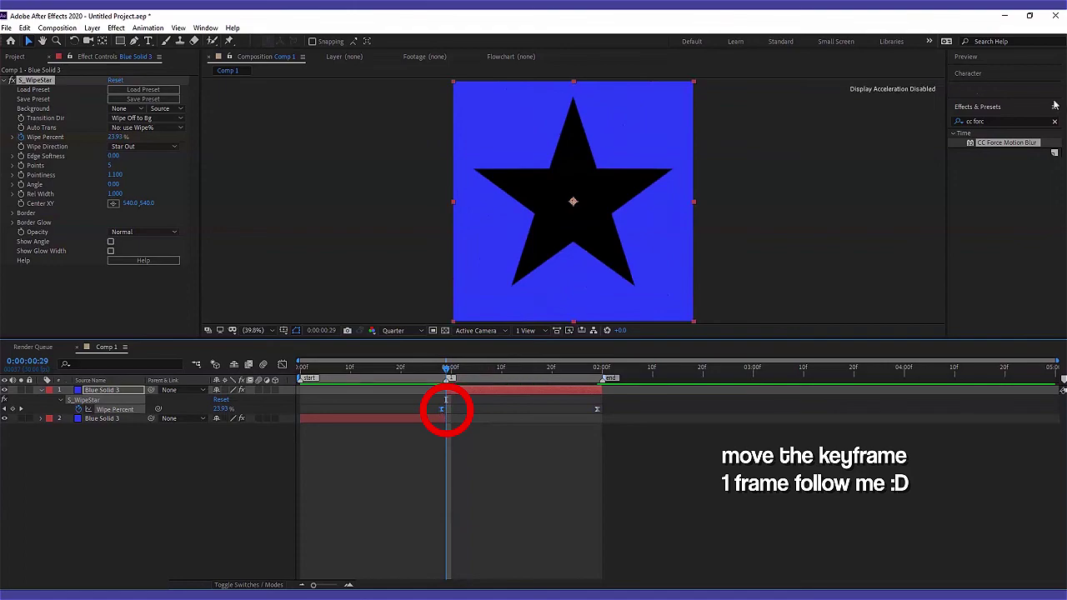
click(1014, 119)
drag(565, 349, 414, 394)
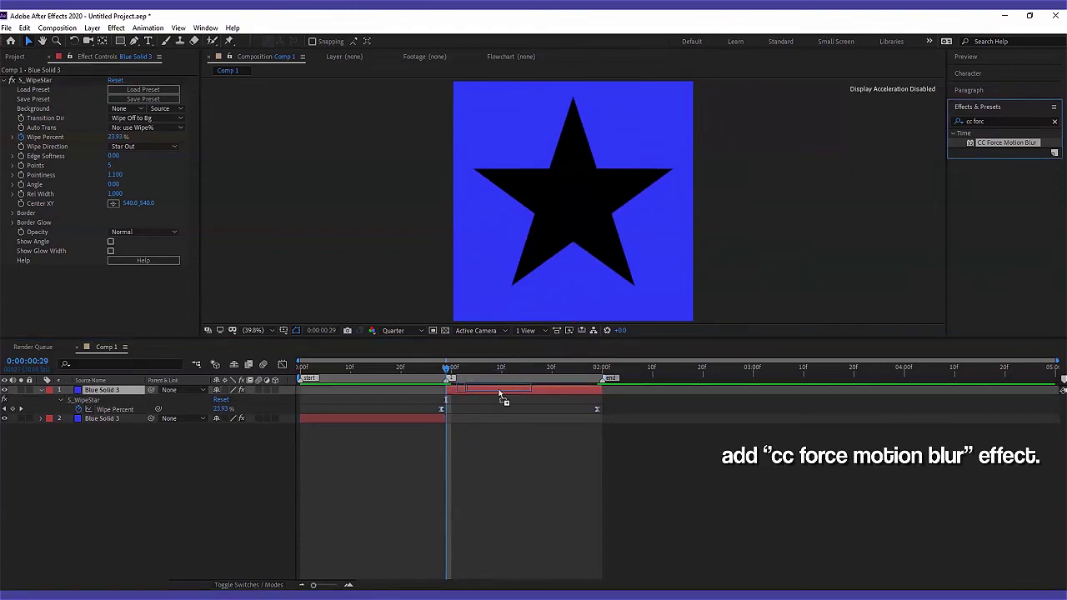
key(space)
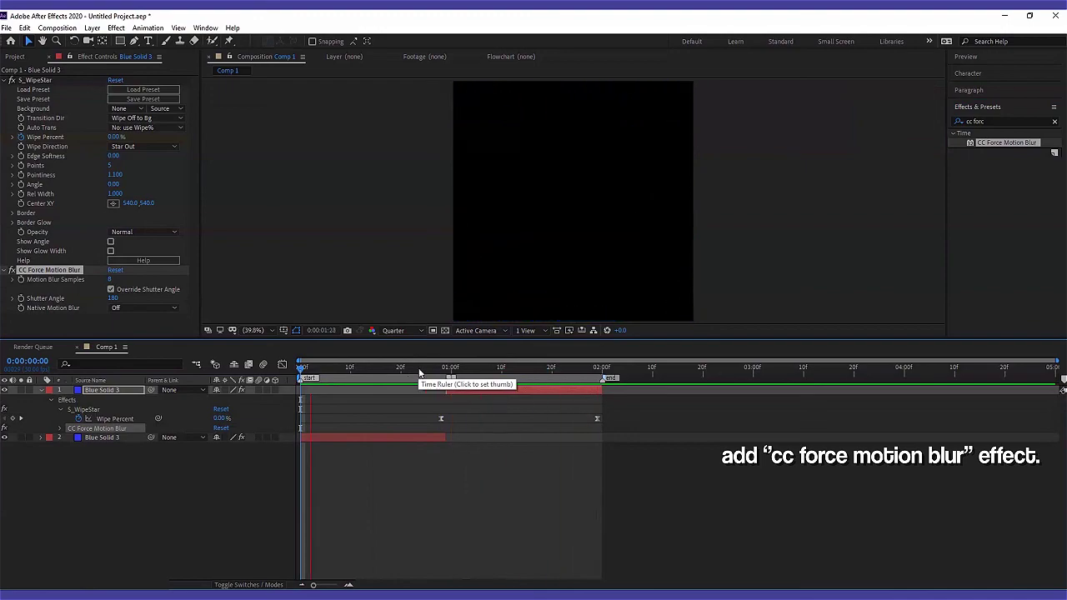
Shift the second layer's opening Wipe Percent keyframe one frame earlier to frame 28 and preview
drag(434, 369, 442, 375)
click(443, 439)
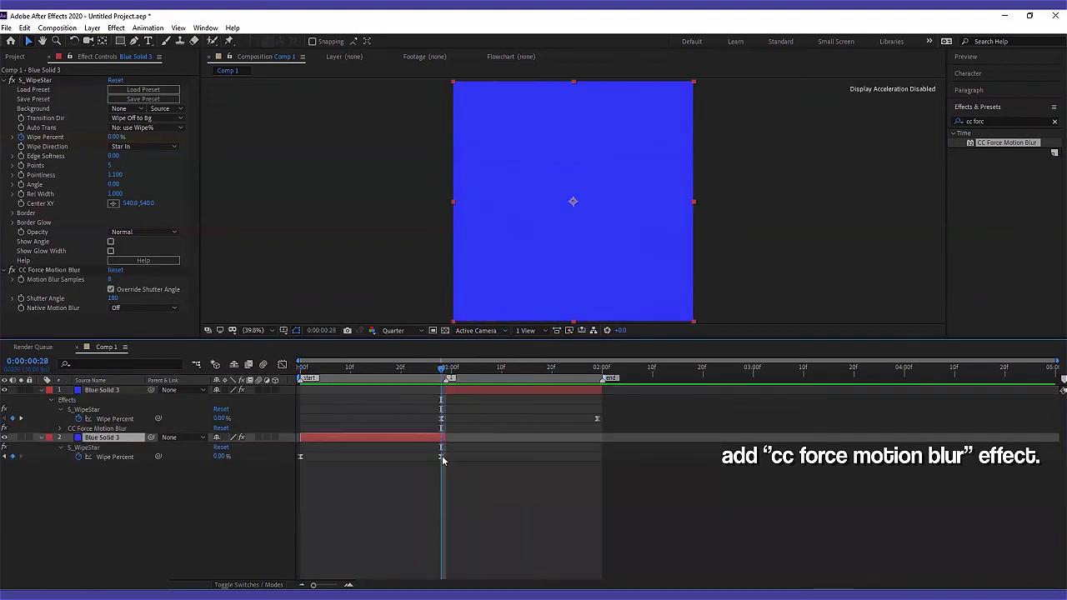
click(441, 456)
drag(427, 367, 301, 369)
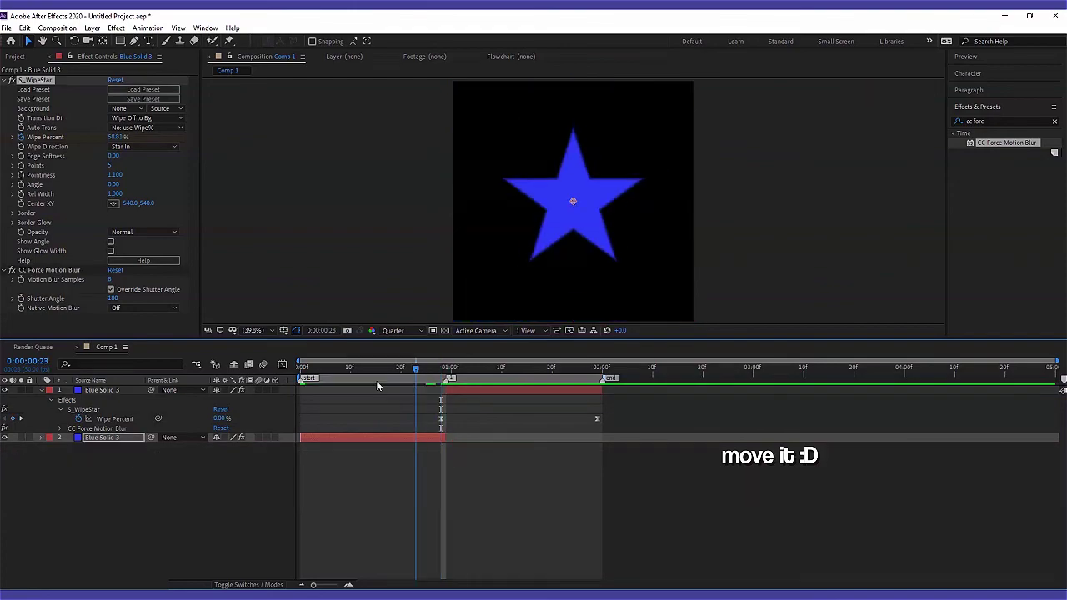
click(478, 393)
key(space)
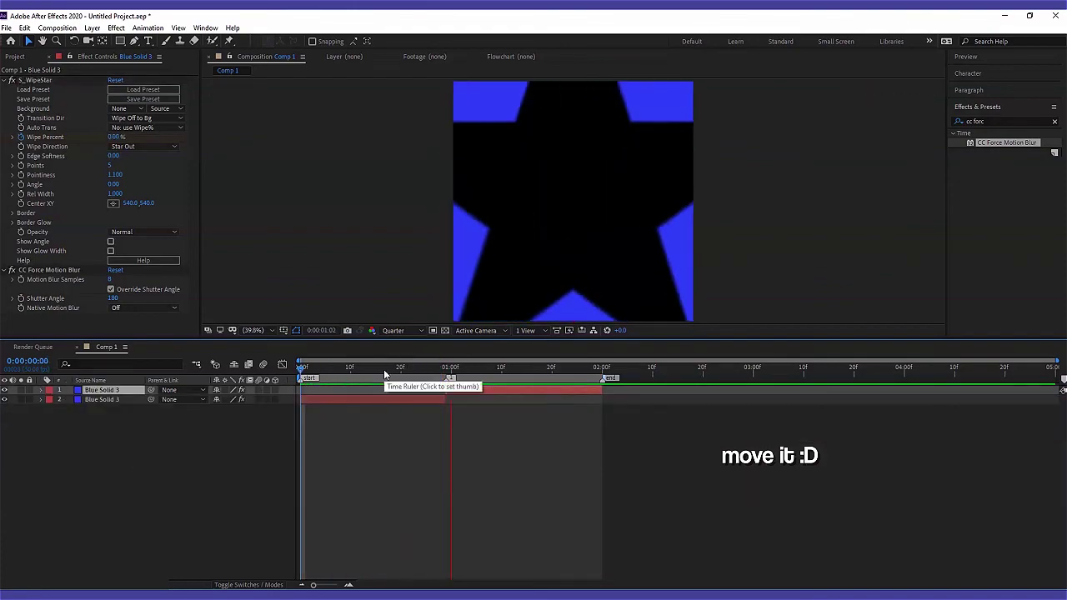
Add both portrait photos from the Project panel to the timeline
click(14, 57)
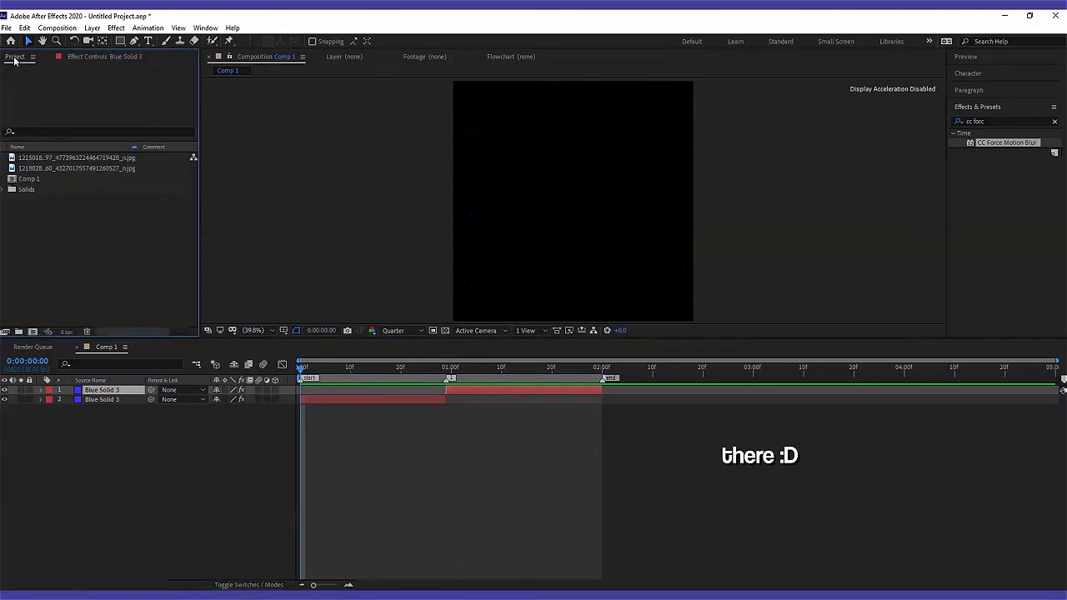
click(58, 158)
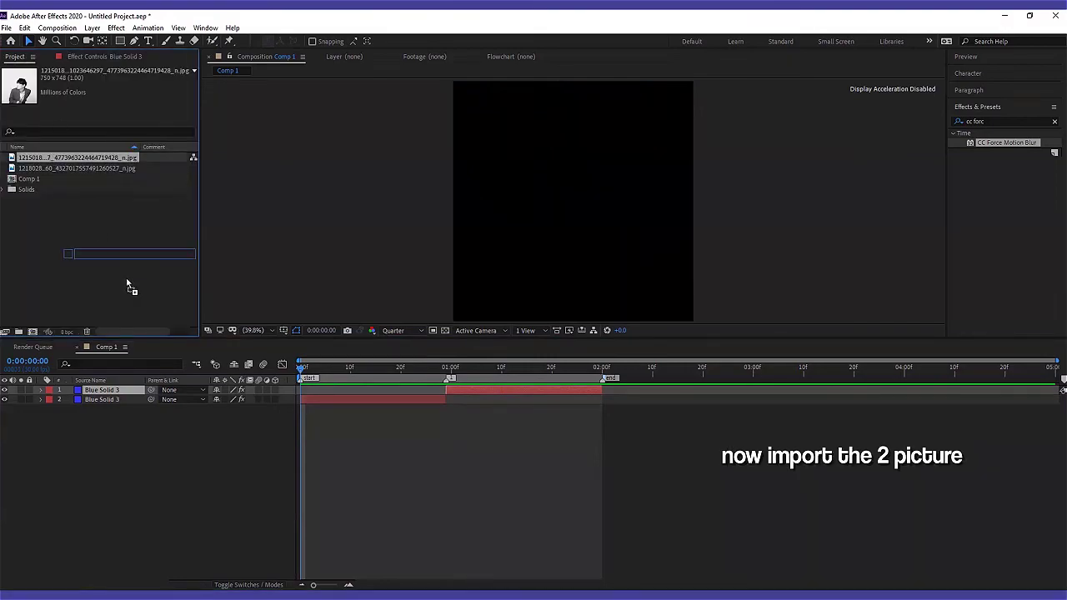
drag(129, 286, 215, 429)
mouse_move(75, 169)
mouse_down()
mouse_move(209, 379)
mouse_move(214, 408)
mouse_up()
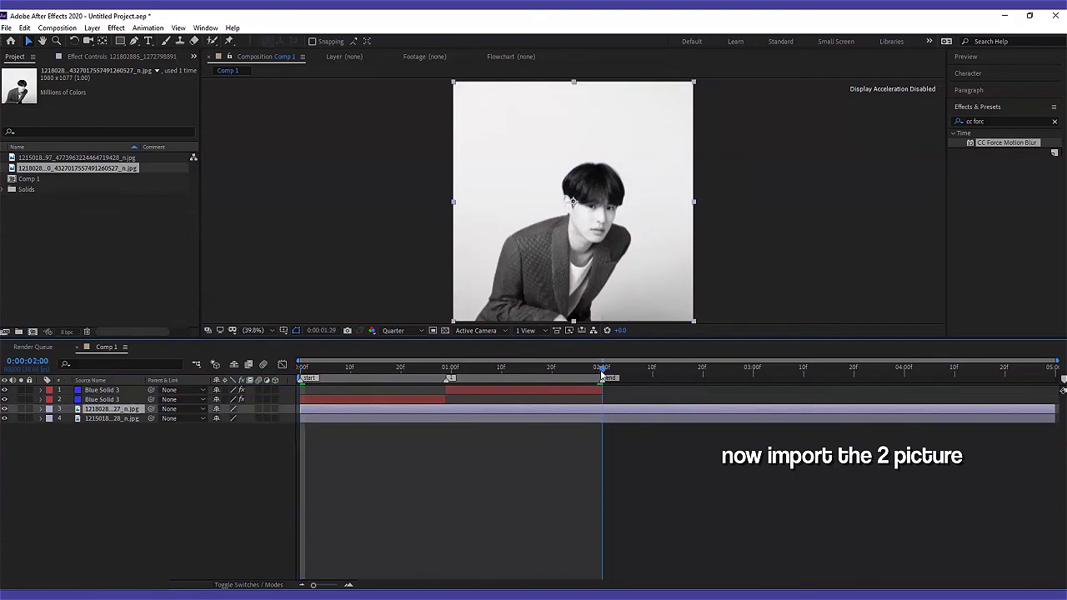
Trim the photo layers at the two-second mark and hide both blue solids
shift+click(293, 418)
key(alt+bracketright)
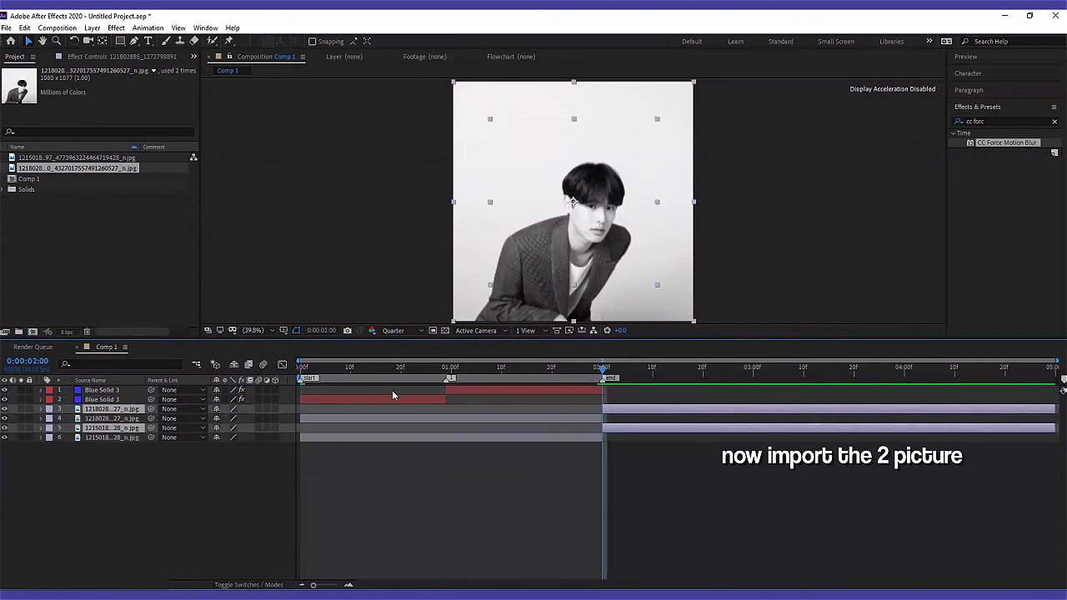
click(392, 390)
drag(389, 368, 301, 367)
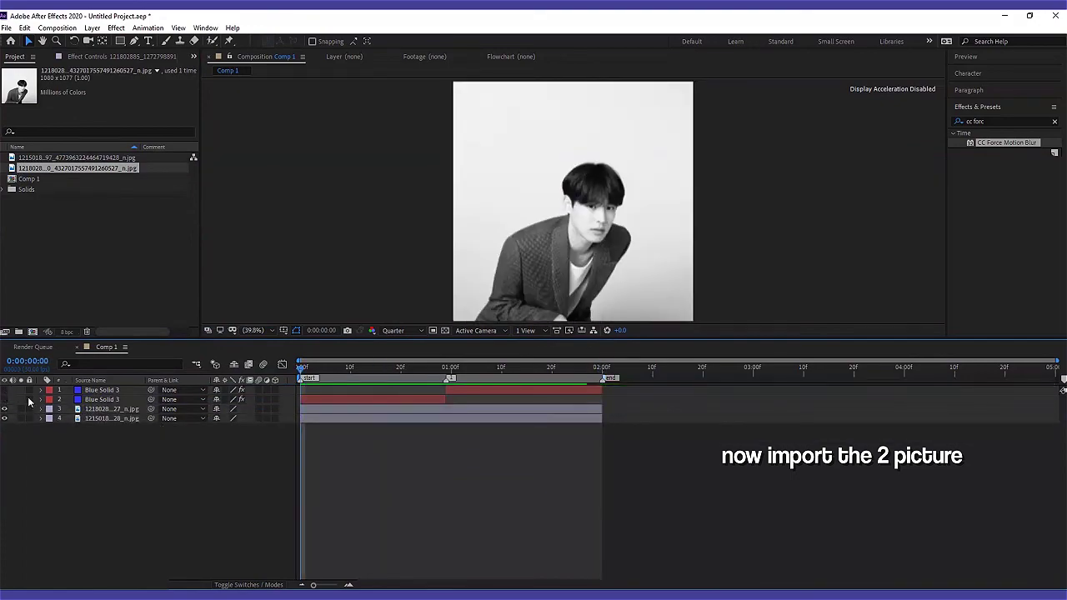
Scale the first photo up to 161%
click(314, 410)
key(s)
drag(256, 419, 643, 240)
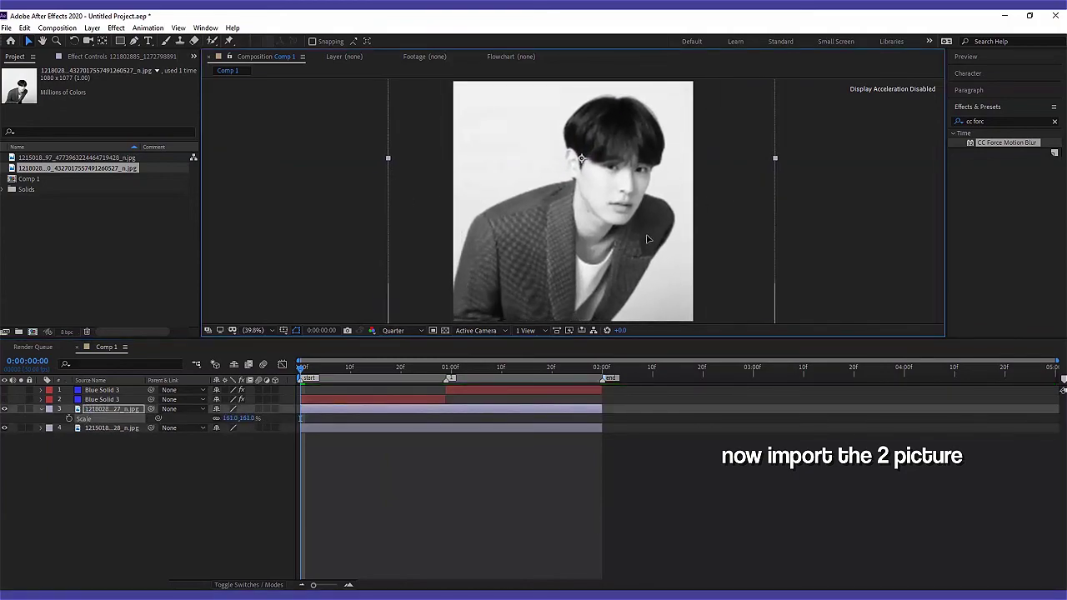
drag(643, 240, 650, 232)
Pre-compose the first photo, moving all attributes into the new comp
key(s)
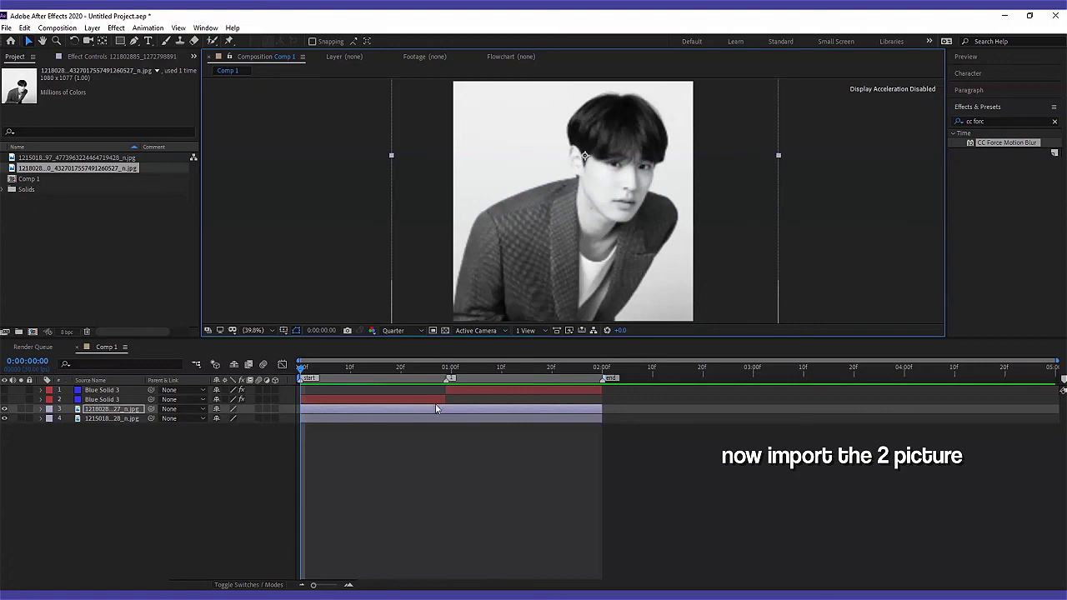
right_click(491, 407)
right_click(398, 407)
click(426, 352)
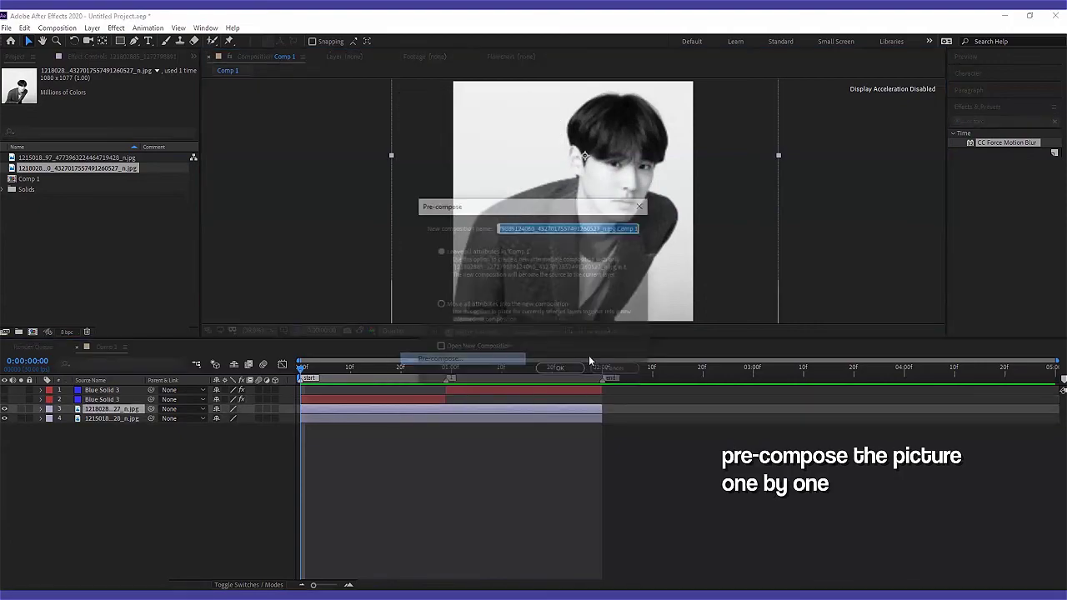
click(480, 305)
click(550, 370)
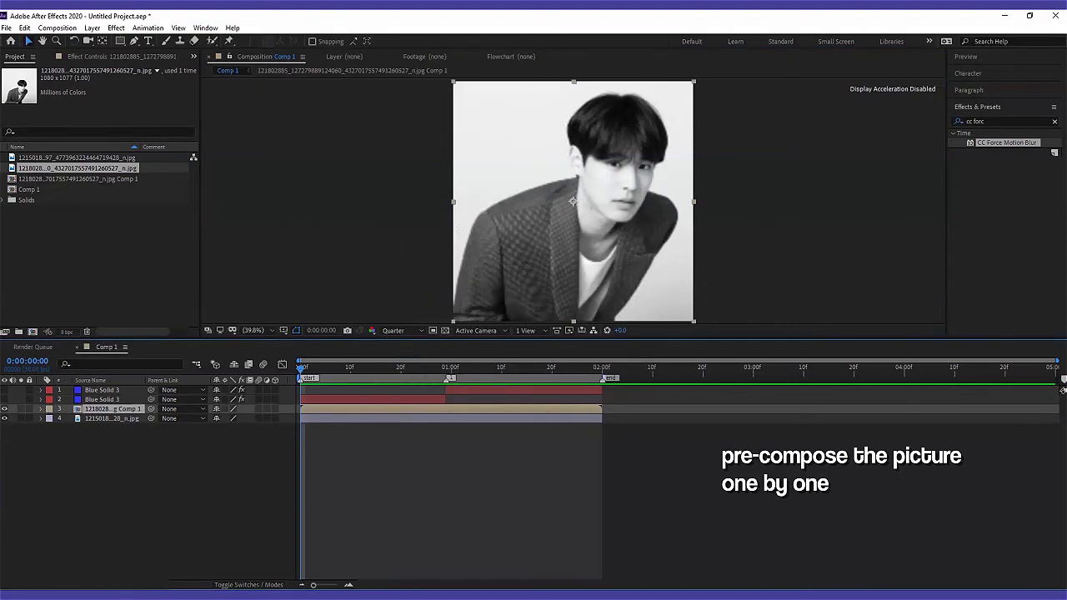
Scale the second photo to about 200%, nudge it up, and pre-compose it at Half preview resolution
click(360, 421)
key(s)
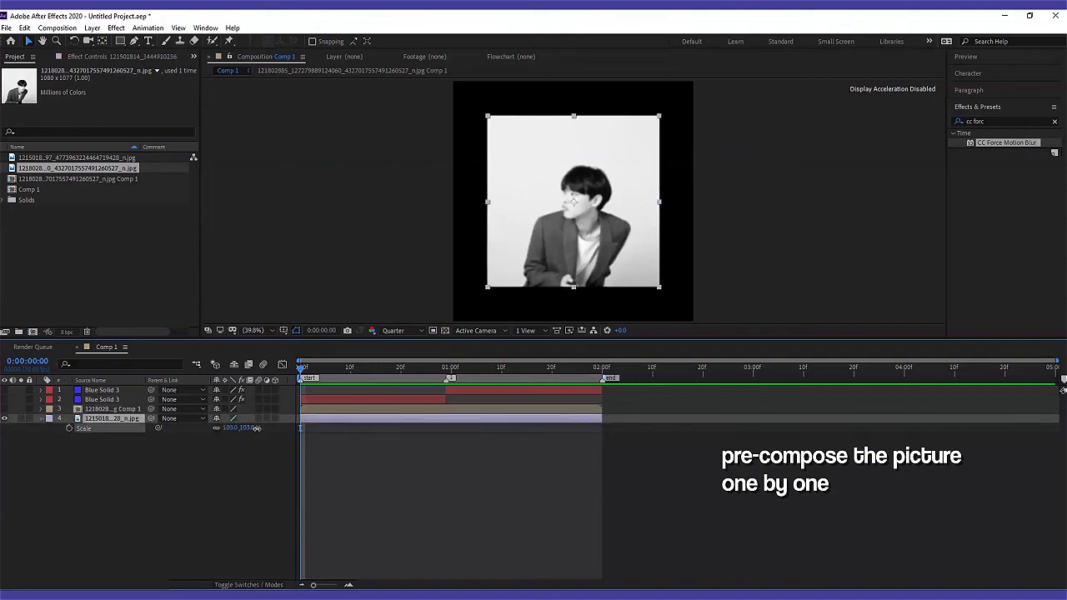
drag(242, 428, 420, 335)
click(420, 331)
click(400, 380)
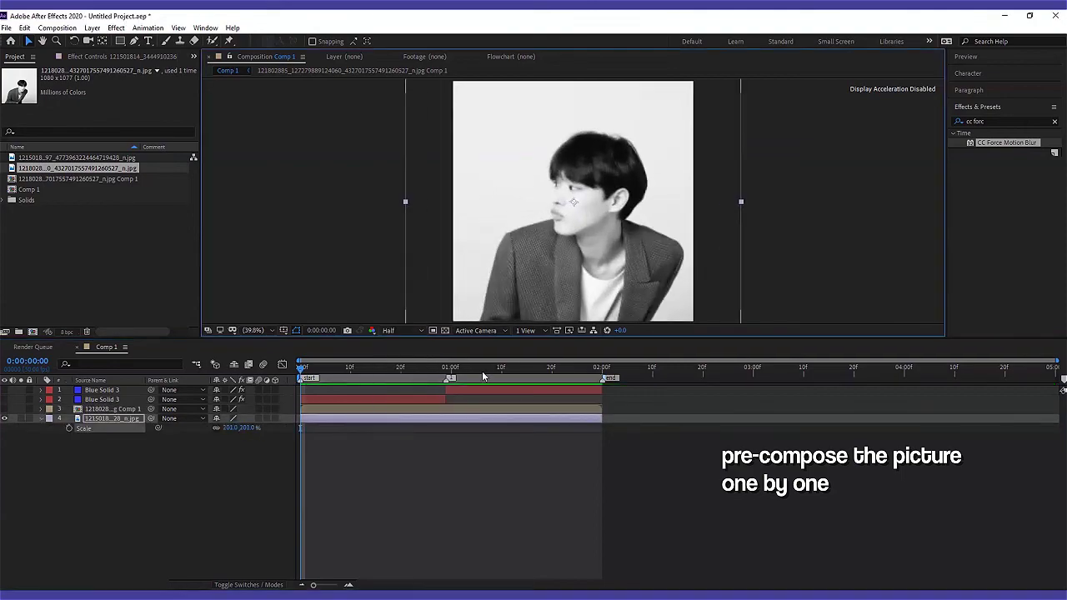
drag(606, 244, 604, 201)
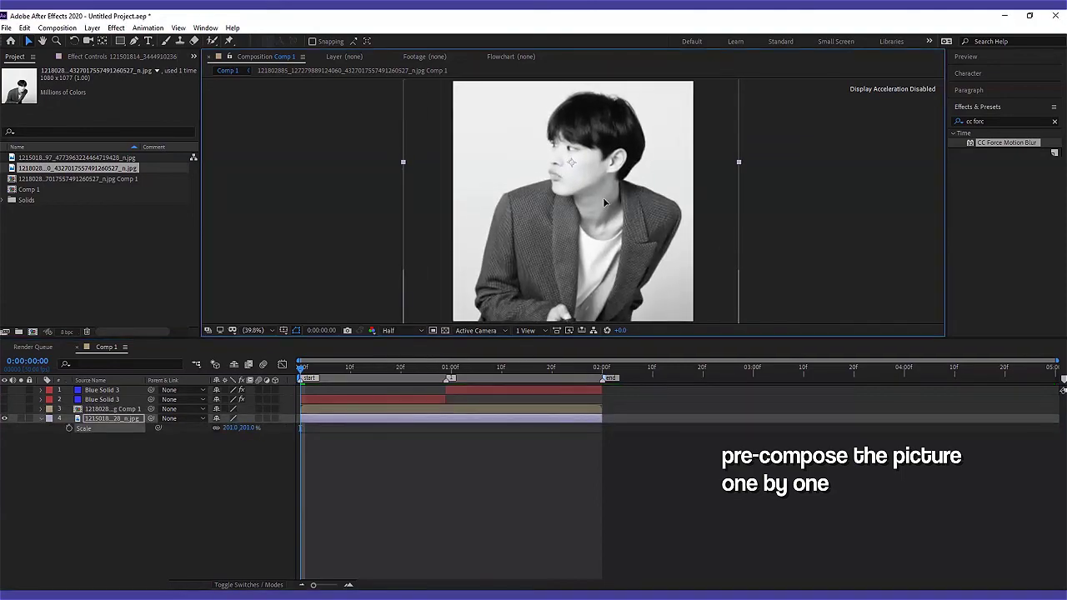
right_click(557, 419)
click(624, 369)
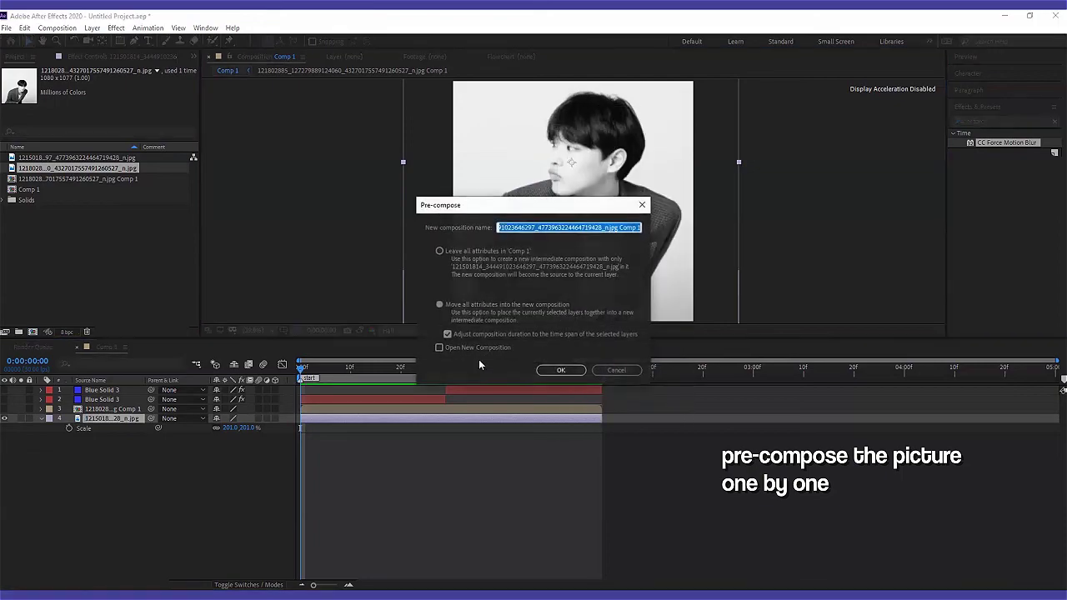
key(Return)
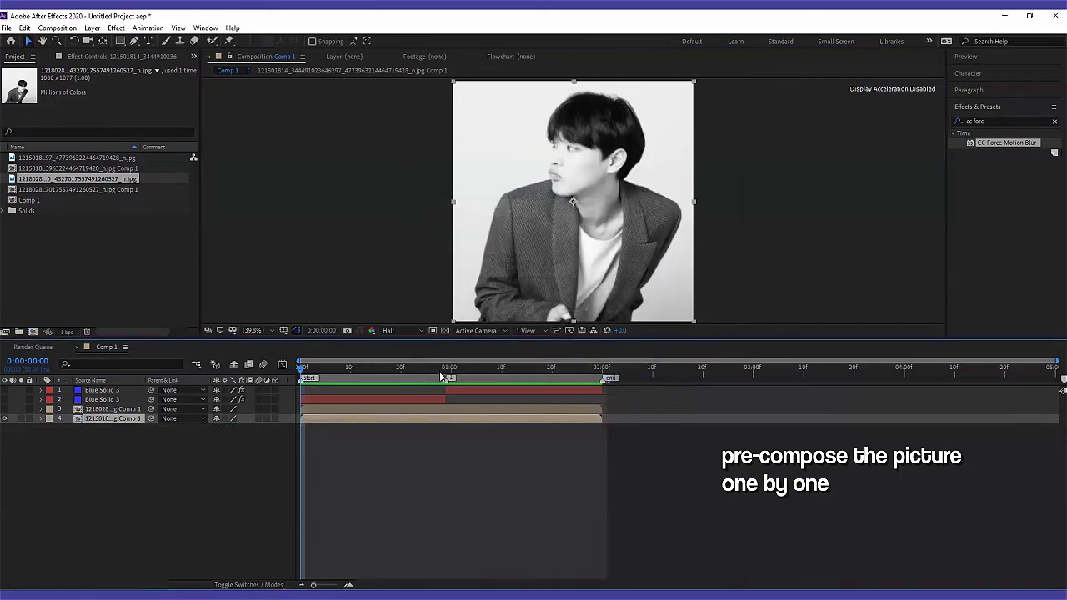
Duplicate and split the photo comp at one second, delete the leftover pieces, and preview the handoff
click(447, 370)
click(456, 409)
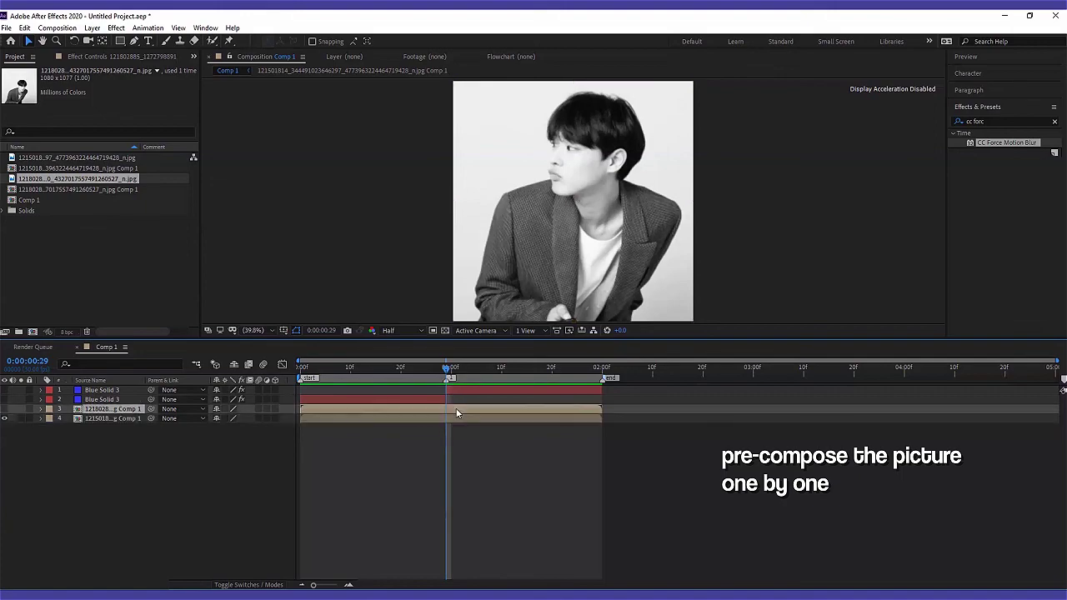
key(ctrl+d)
click(455, 427)
key(ctrl+shift+d)
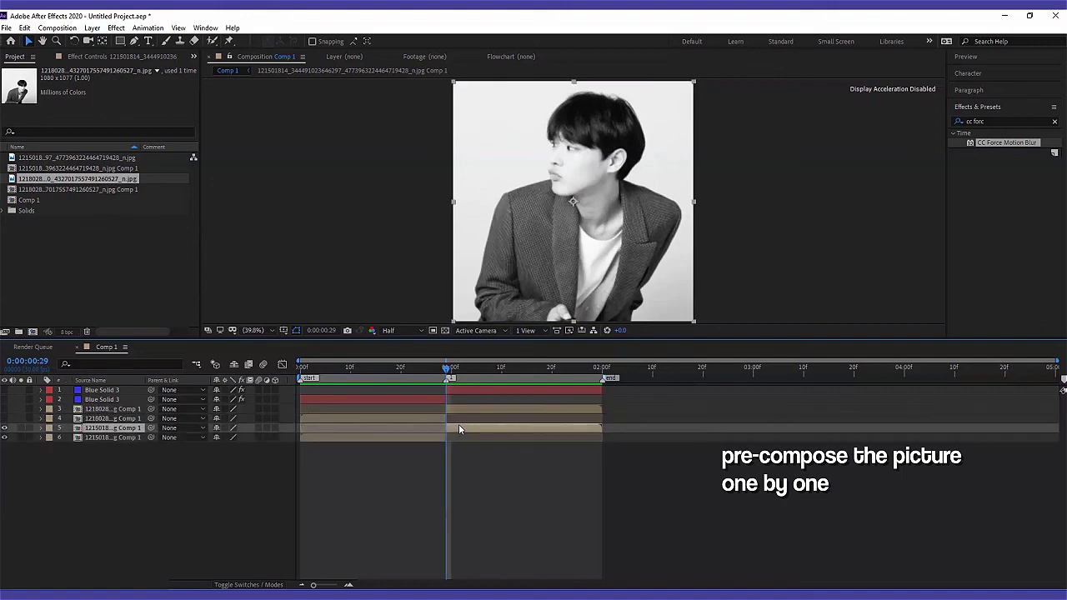
key(Delete)
click(433, 418)
key(Delete)
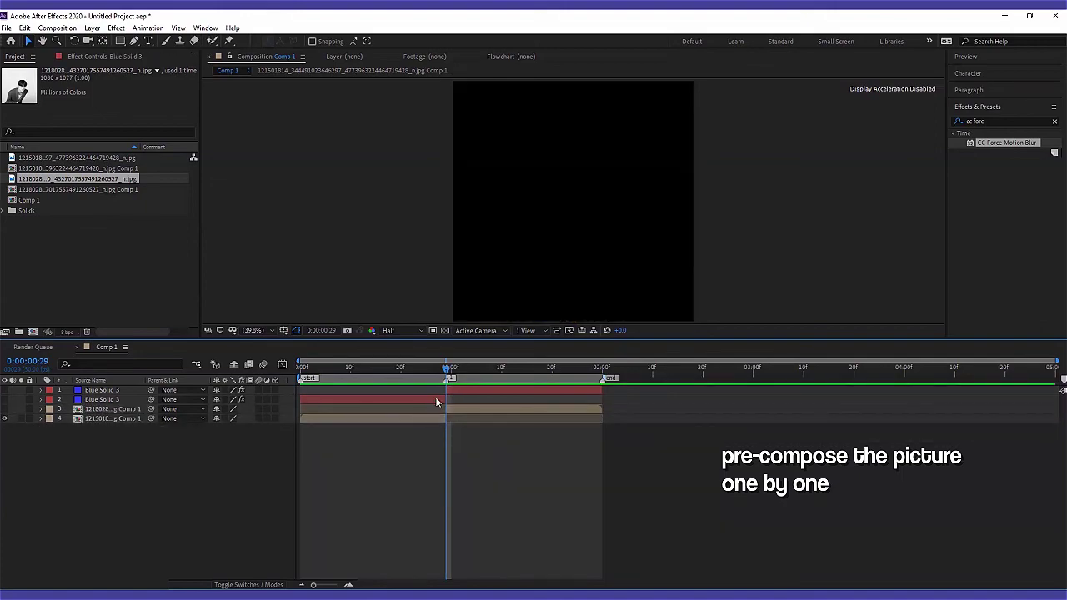
drag(447, 368, 302, 369)
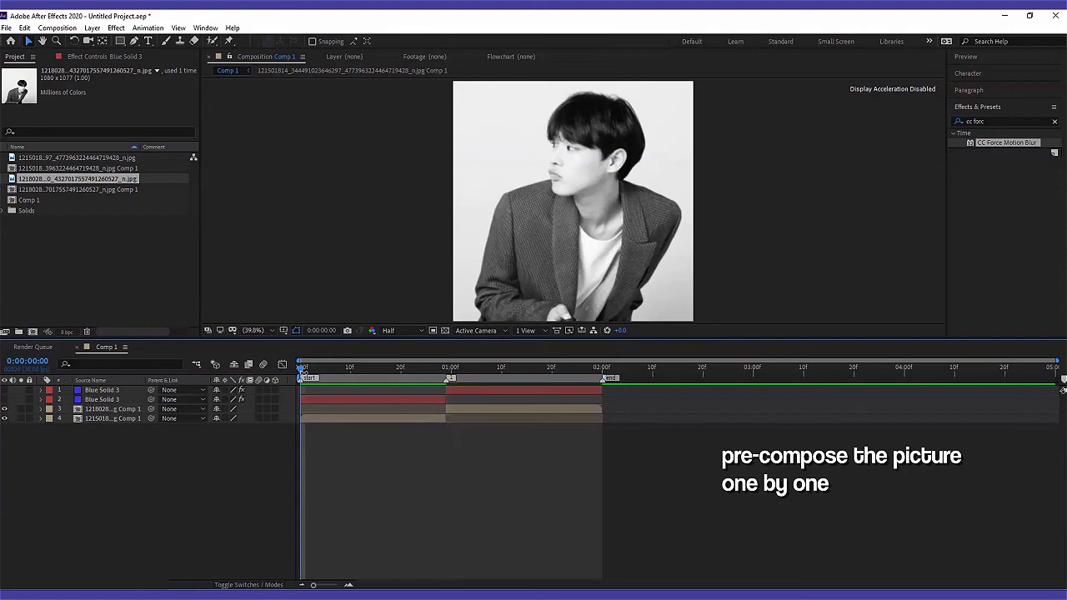
key(space)
key(space)
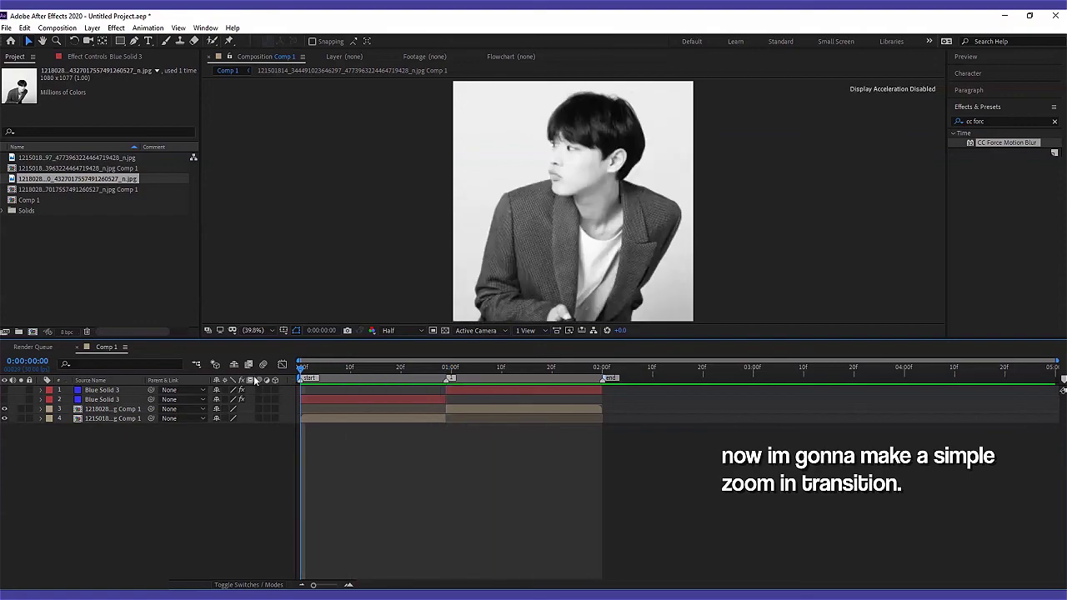
Turn on motion blur for both photo layers and keyframe the first photo's Scale from 100% to 583%
click(362, 417)
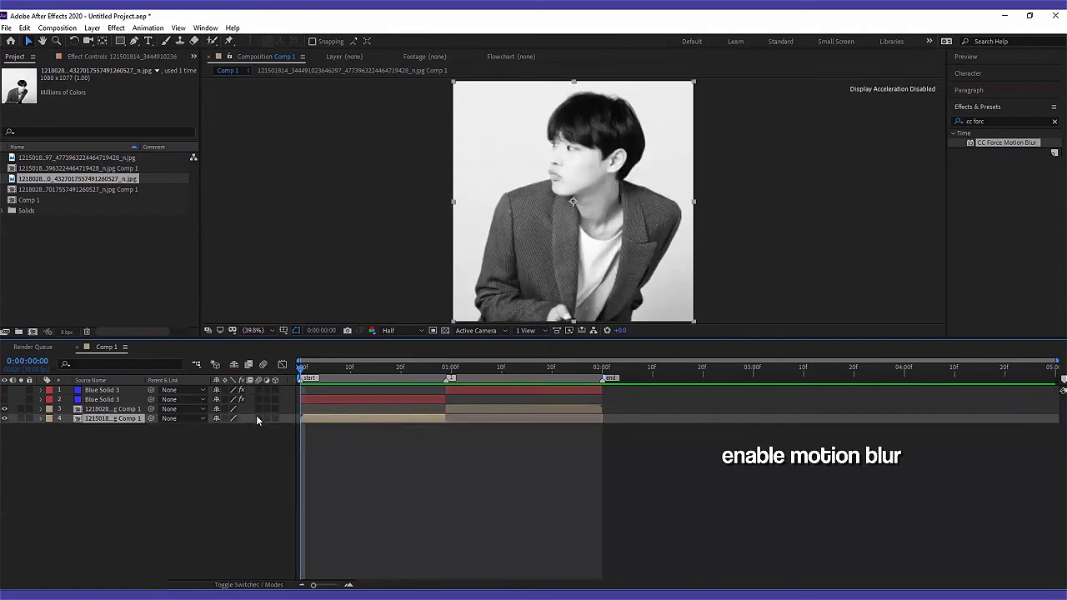
drag(258, 408, 259, 419)
key(s)
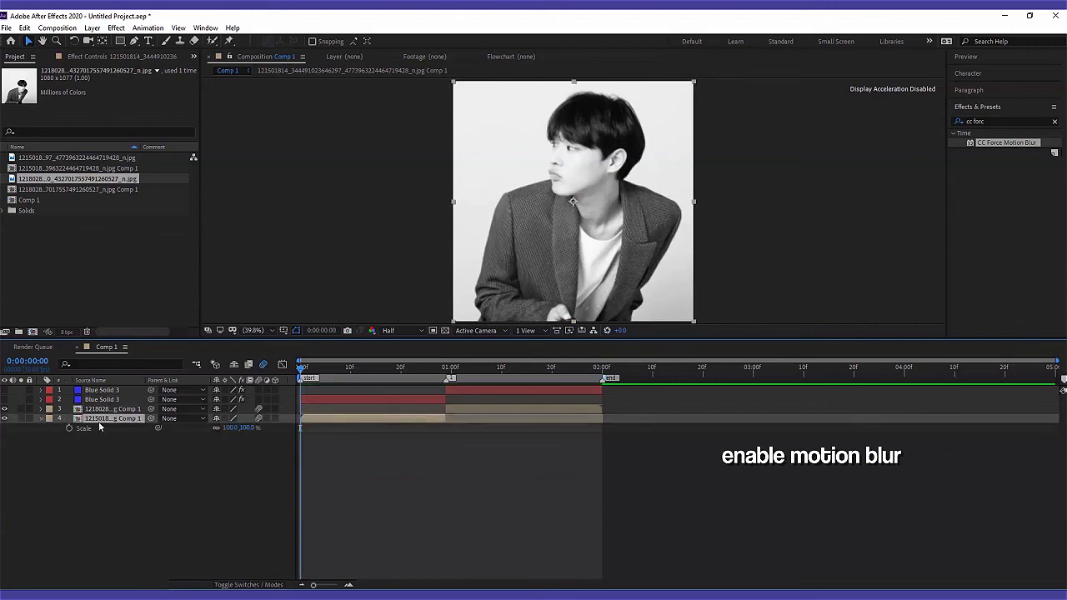
click(69, 427)
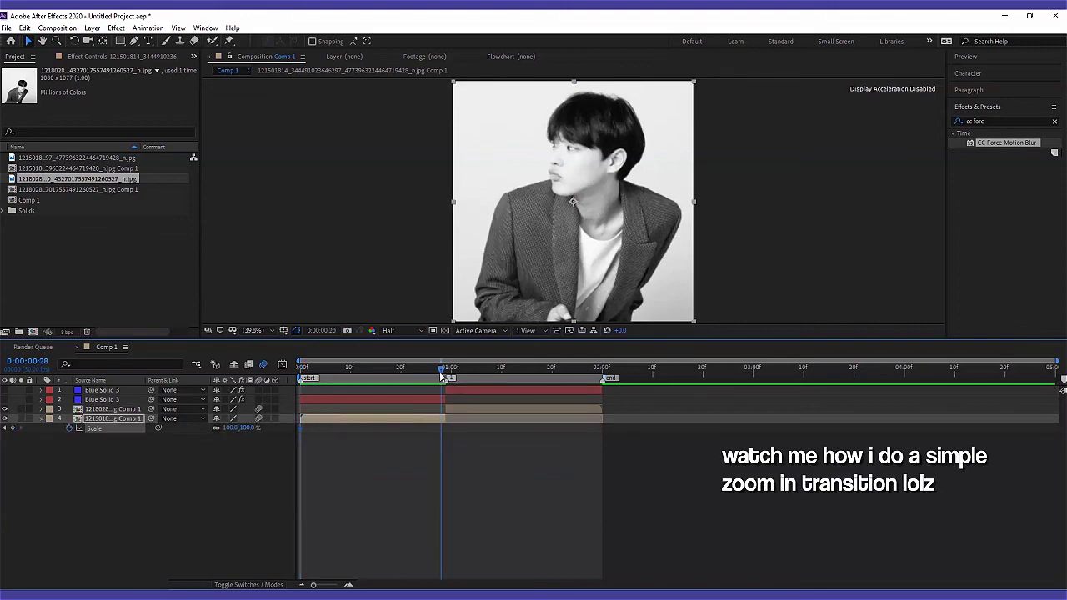
mouse_move(249, 429)
mouse_down()
mouse_move(455, 428)
mouse_move(292, 450)
mouse_up()
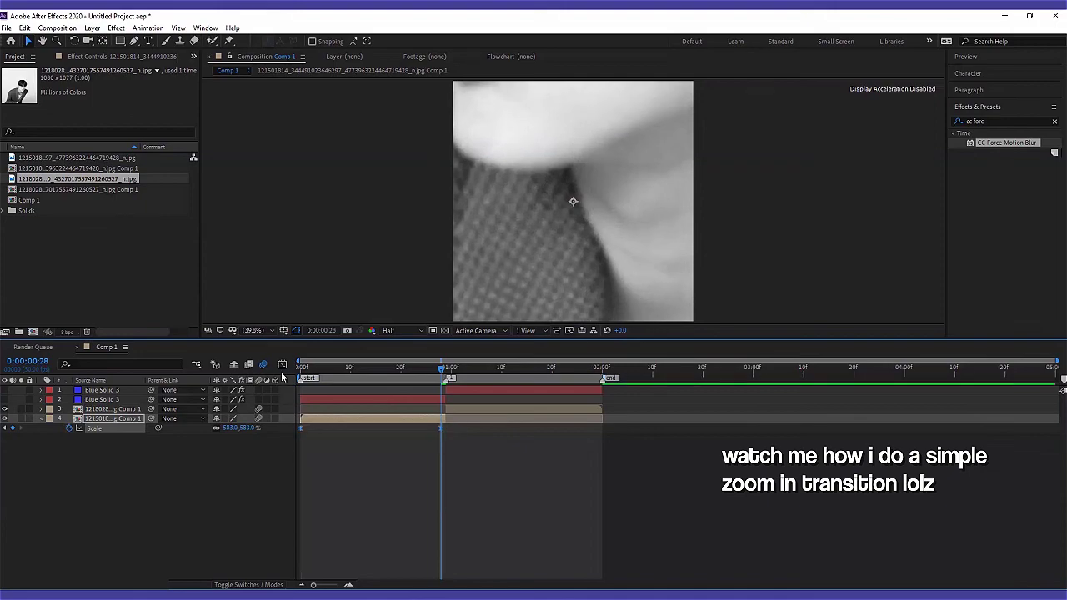
Bend the Scale value curve so the zoom starts slowly and accelerates steeply into 0:28
click(282, 365)
click(579, 573)
click(583, 452)
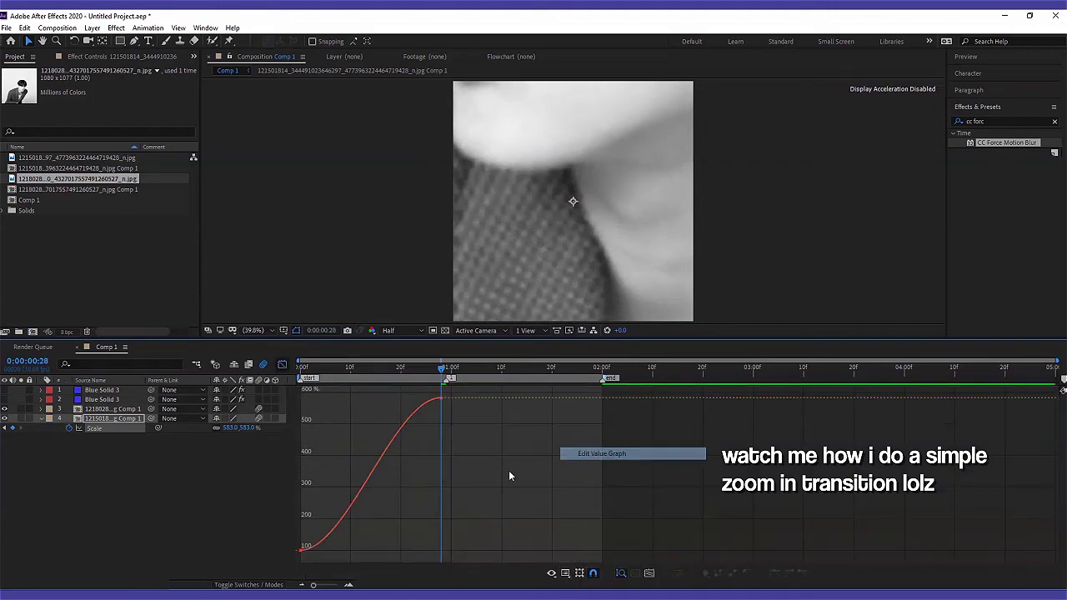
drag(395, 401, 440, 535)
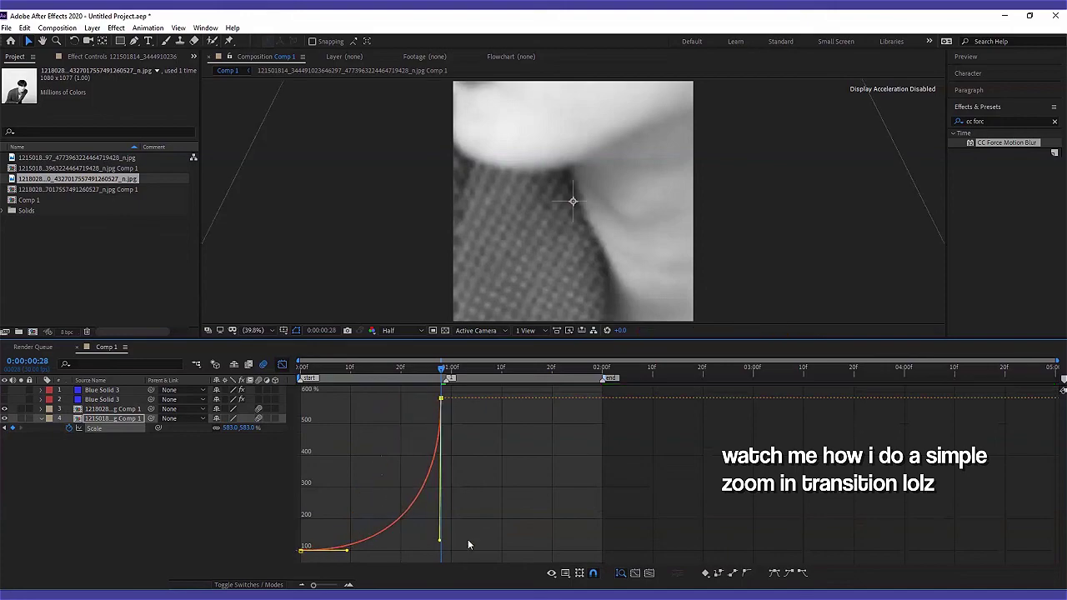
drag(346, 551, 440, 549)
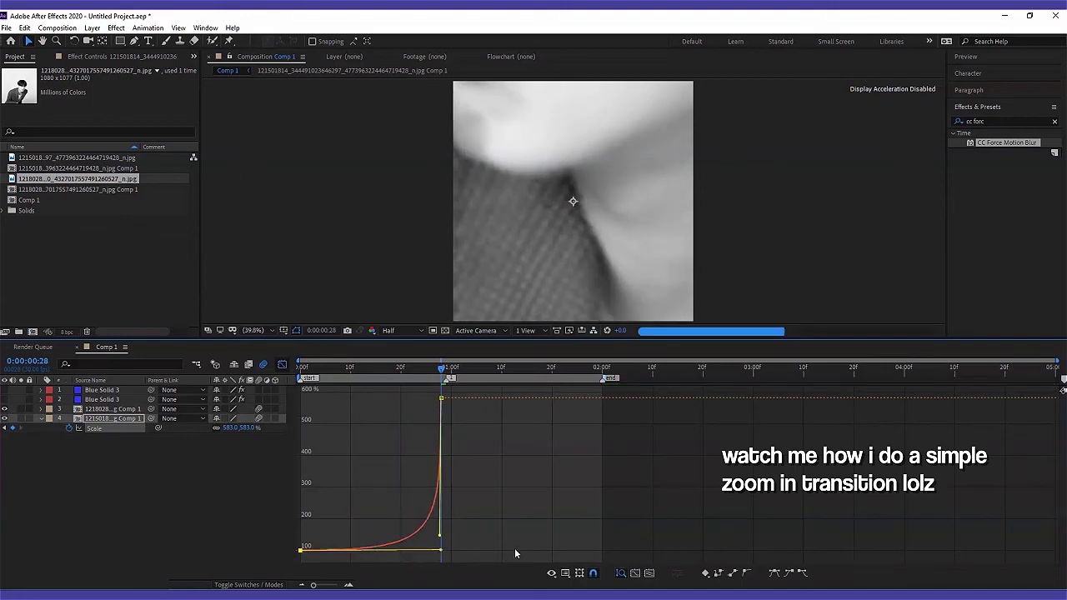
click(283, 366)
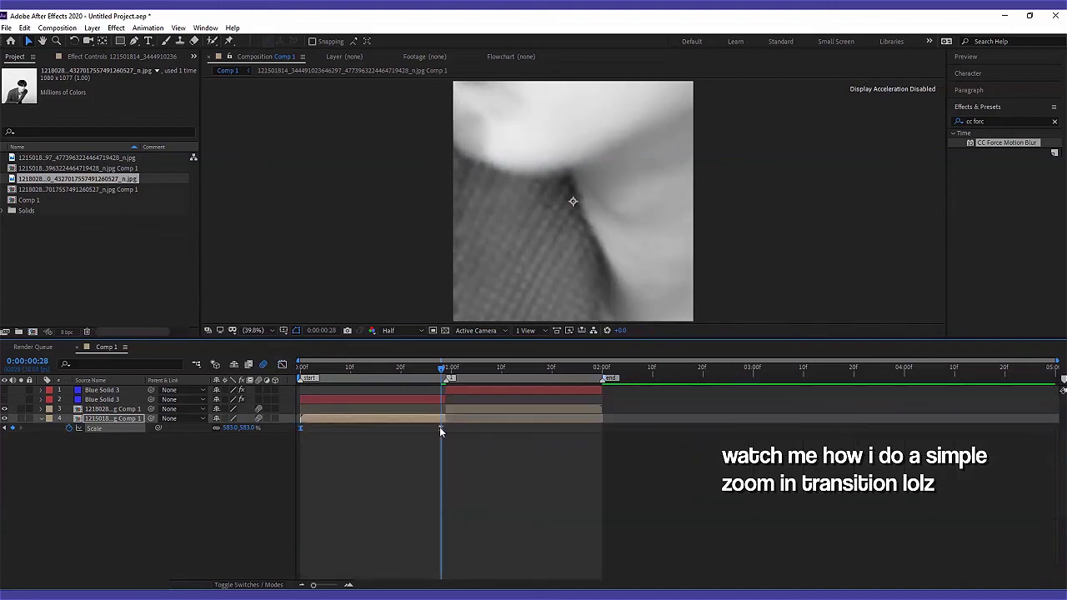
Preview the zoom from the start at Third resolution
key(Home)
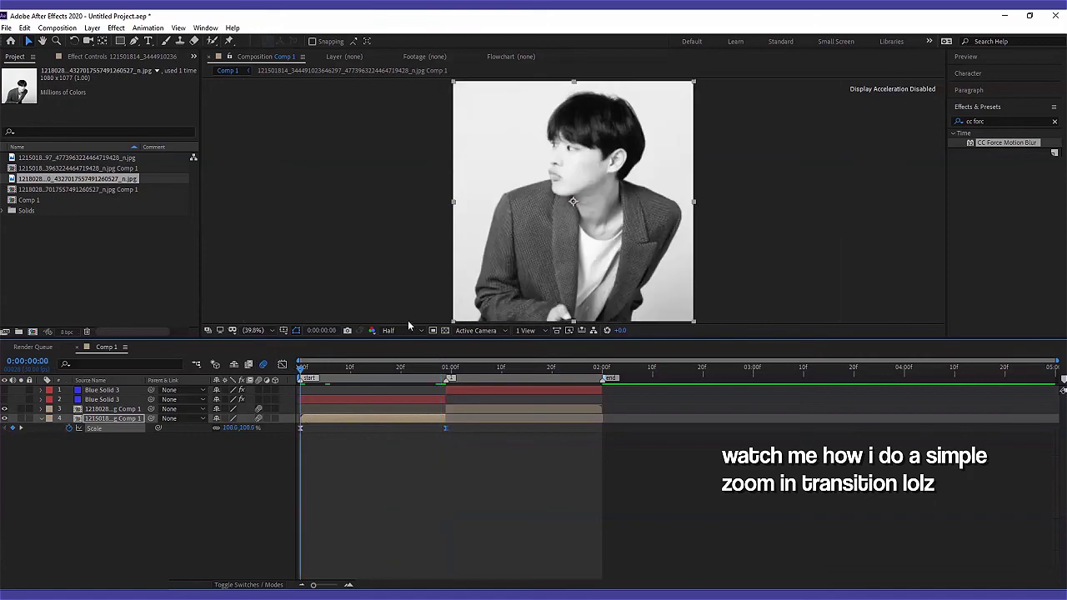
click(410, 330)
click(400, 381)
key(space)
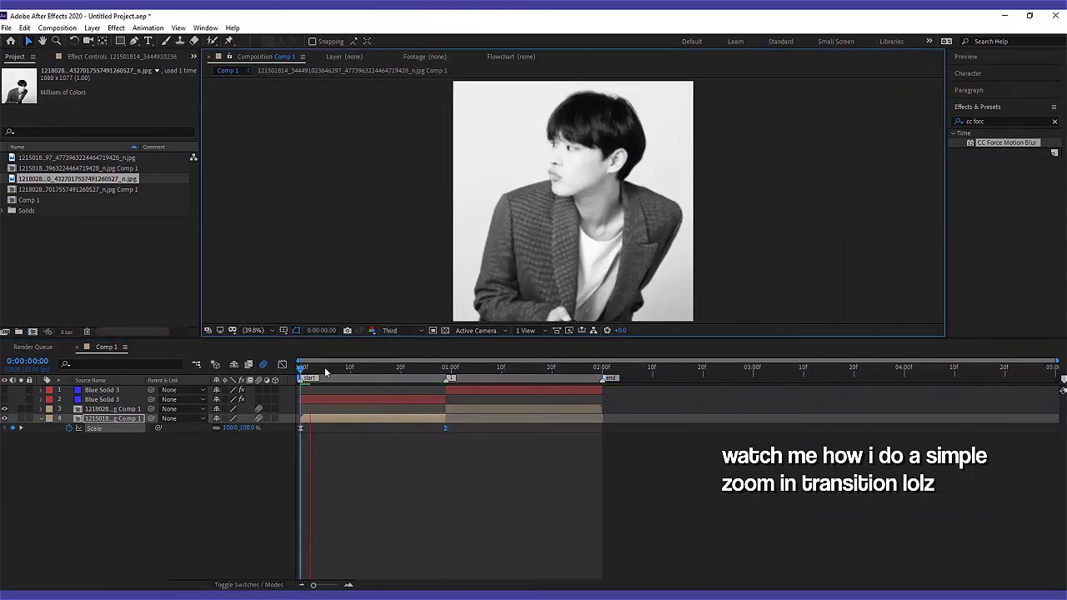
key(space)
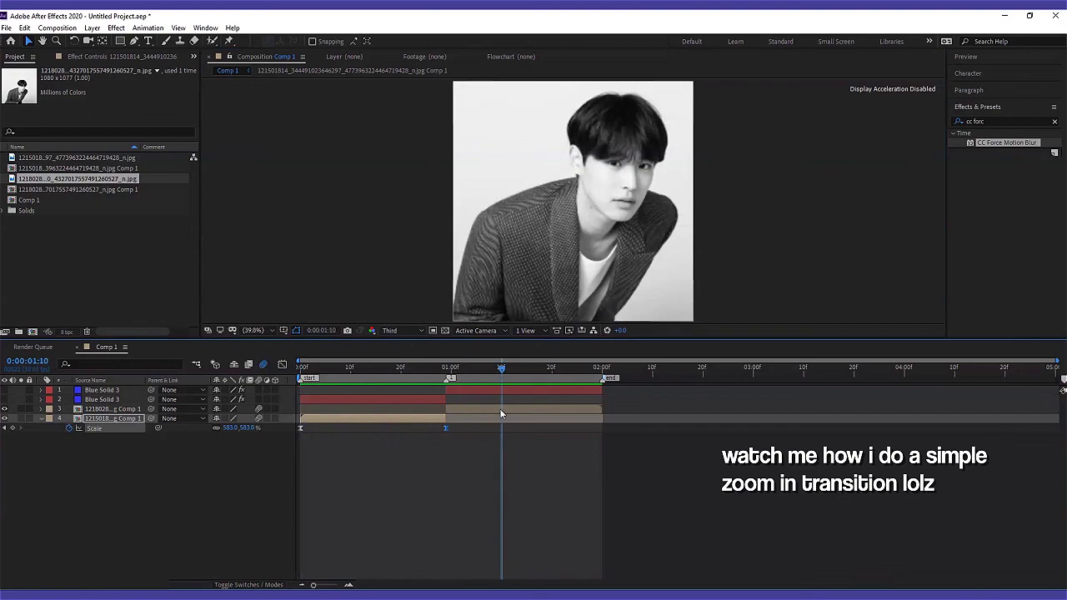
Apply Motion Tile to the second photo comp, 300% output with mirrored edges
click(498, 409)
click(993, 121)
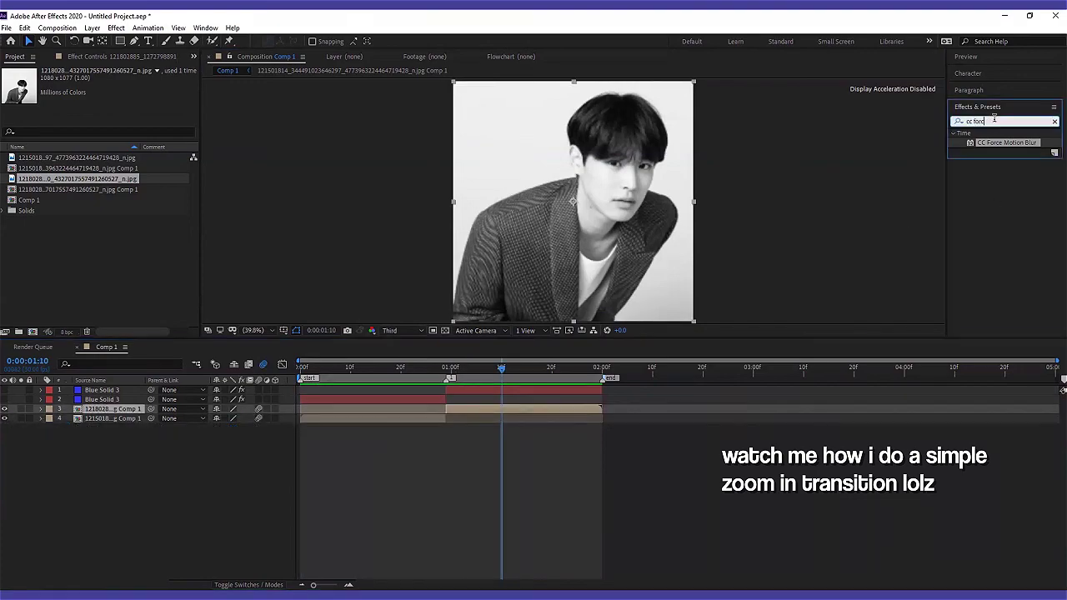
text(moti)
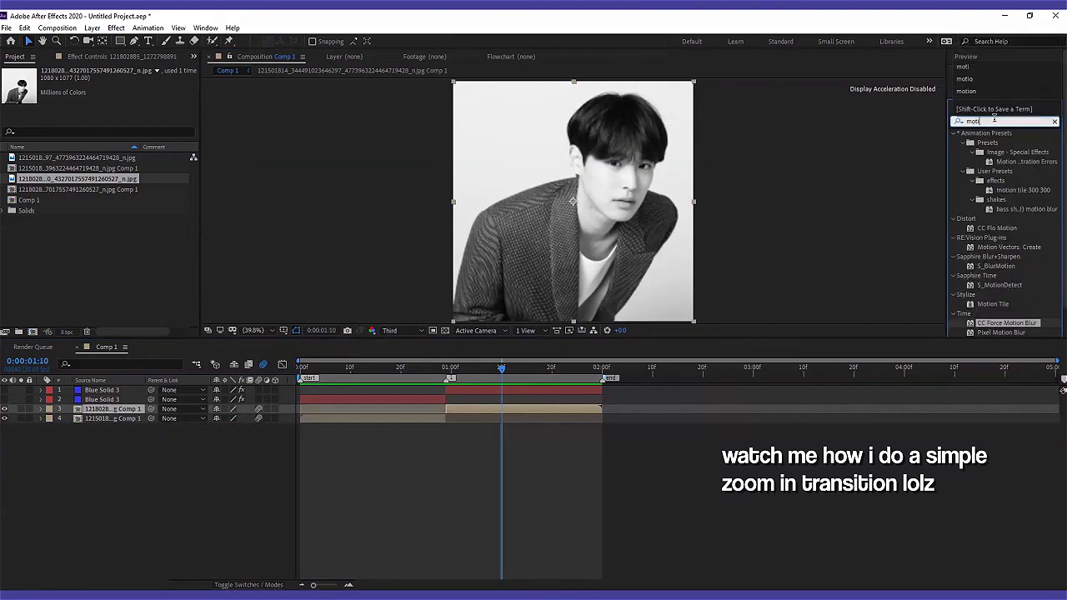
double_click(993, 304)
text(300)
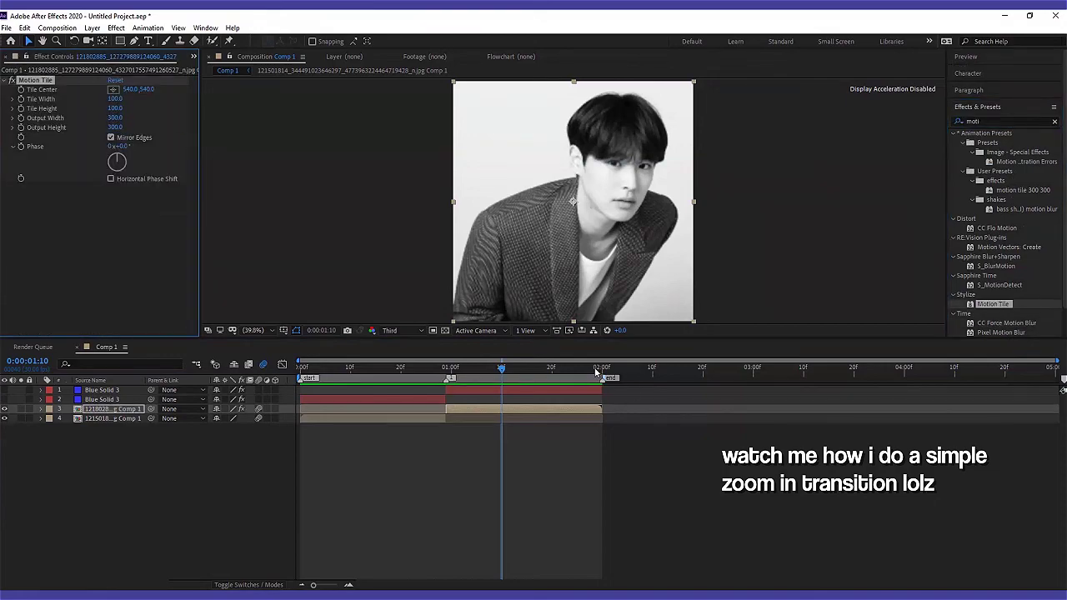
Keyframe the second photo's Scale from 34% at the one-second cut to 100% at 2:00
click(597, 373)
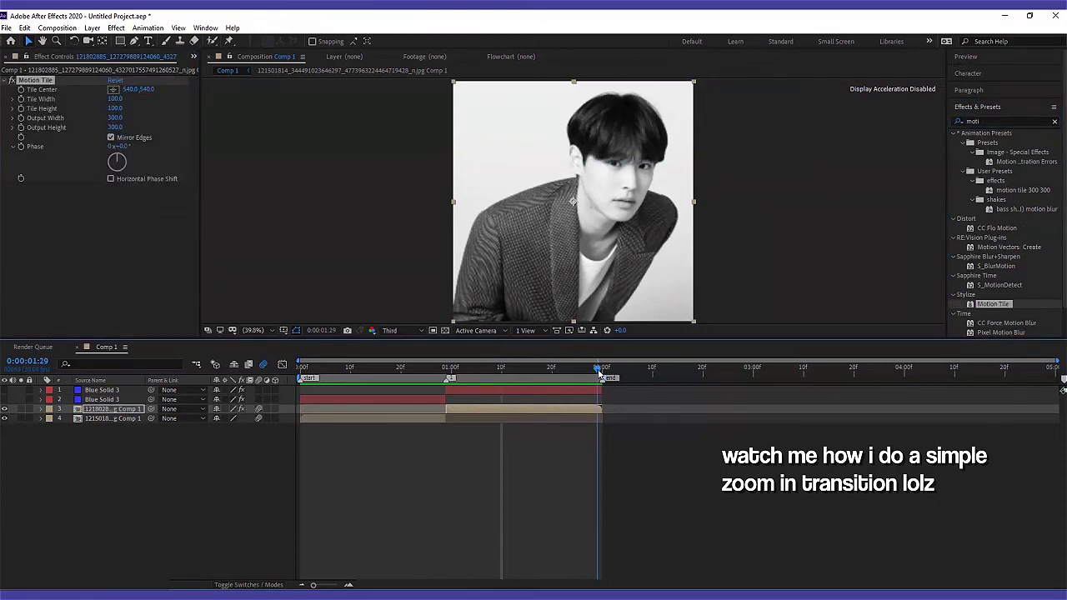
key(alt+shift+s)
click(451, 373)
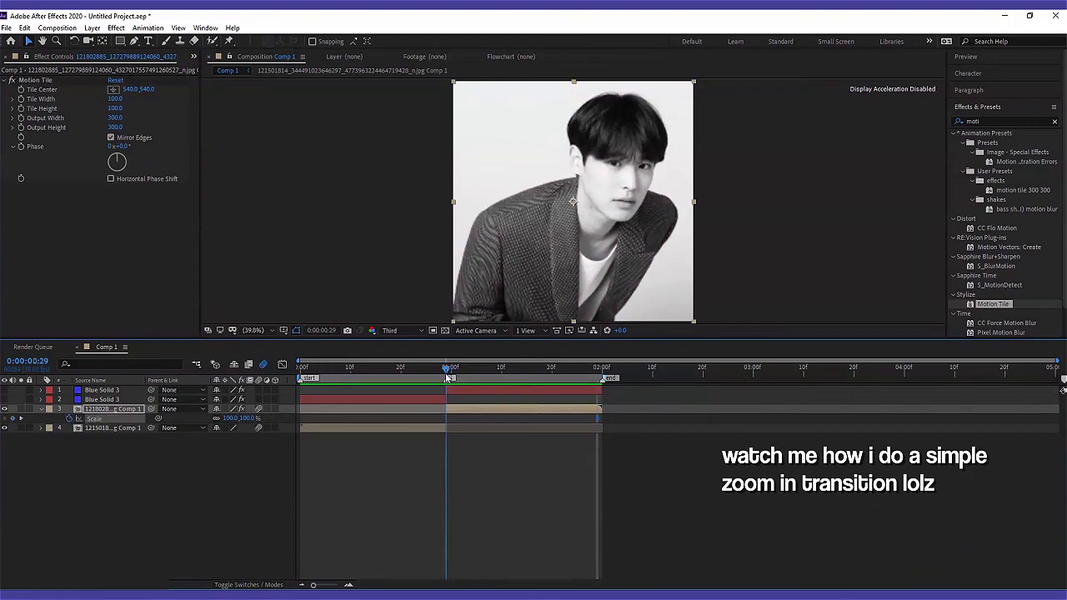
drag(235, 418, 208, 418)
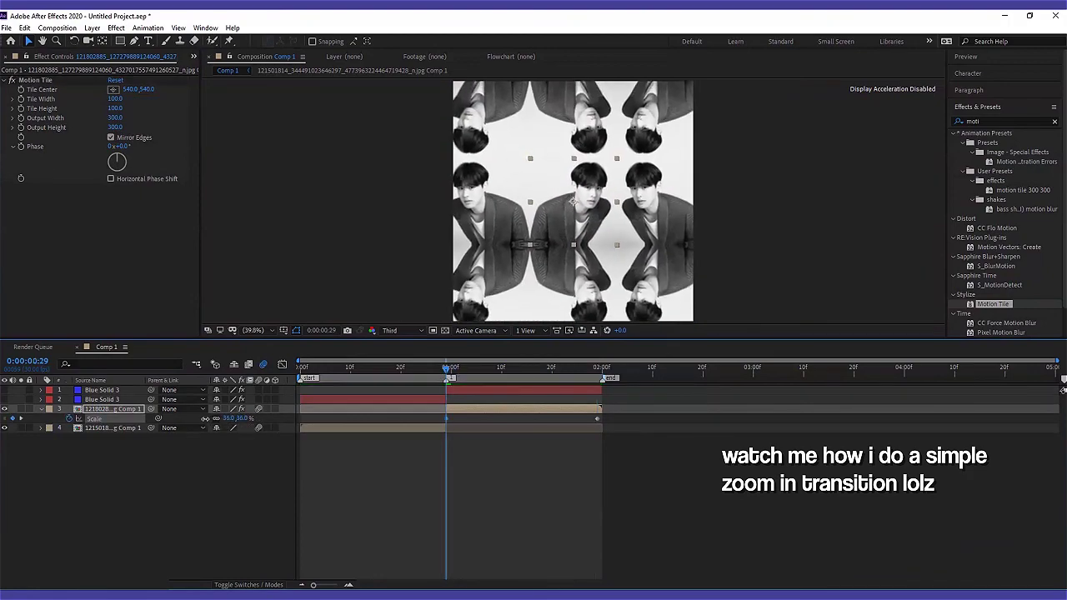
drag(640, 431, 434, 439)
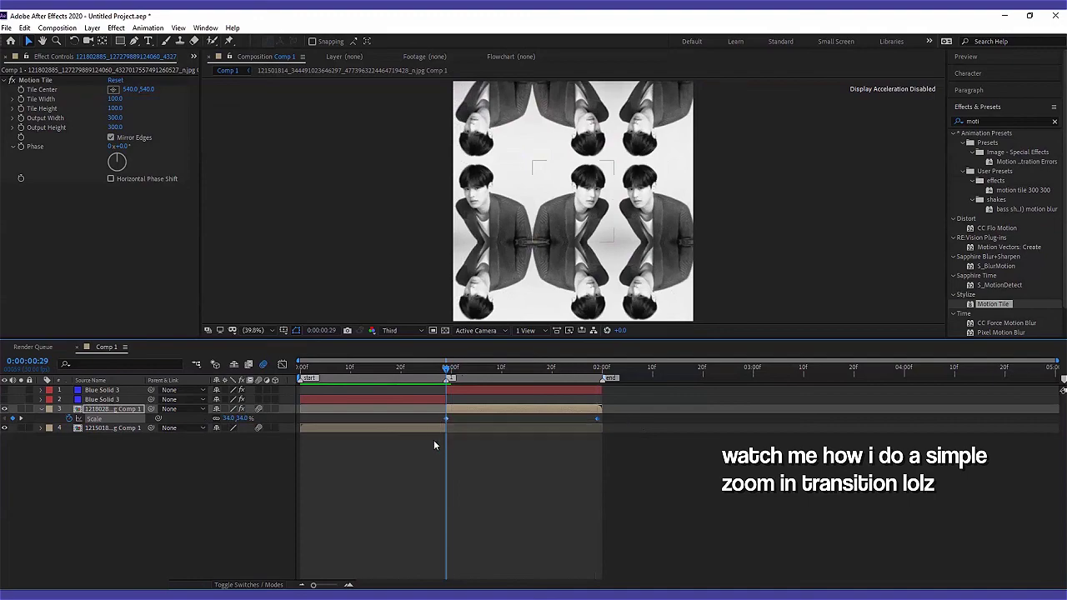
Drag the Scale curve handles so the zoom bursts out fast then settles
click(282, 364)
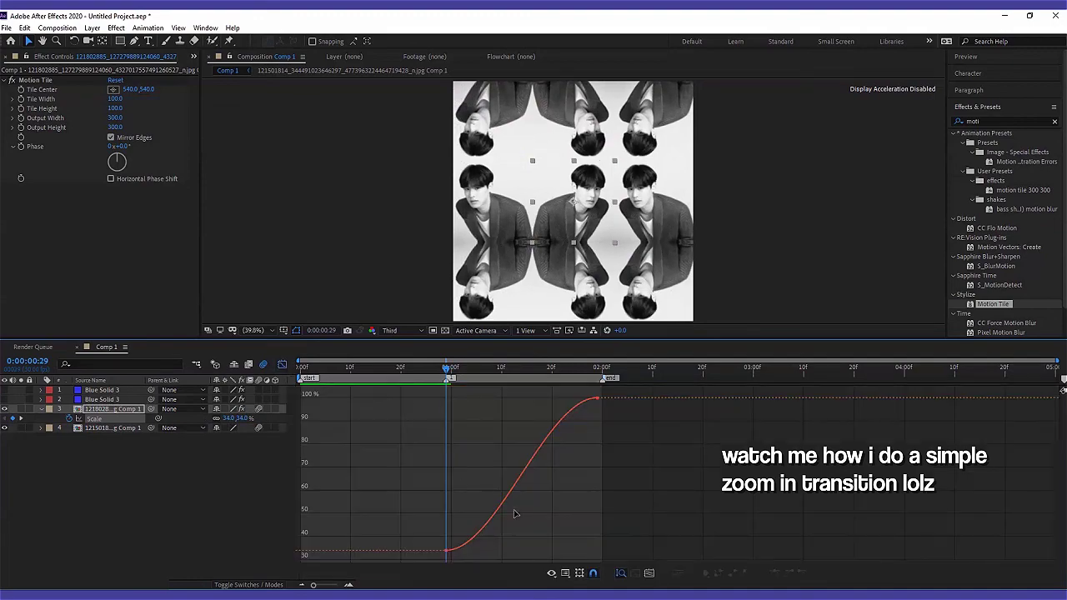
mouse_move(525, 500)
mouse_down()
mouse_move(452, 564)
mouse_move(499, 388)
mouse_up()
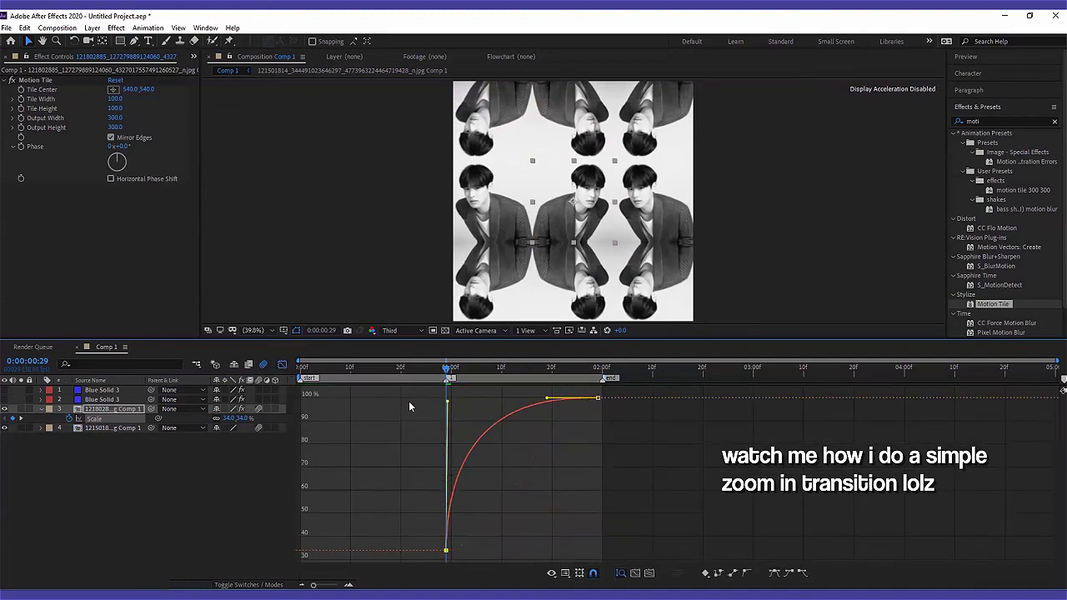
click(544, 403)
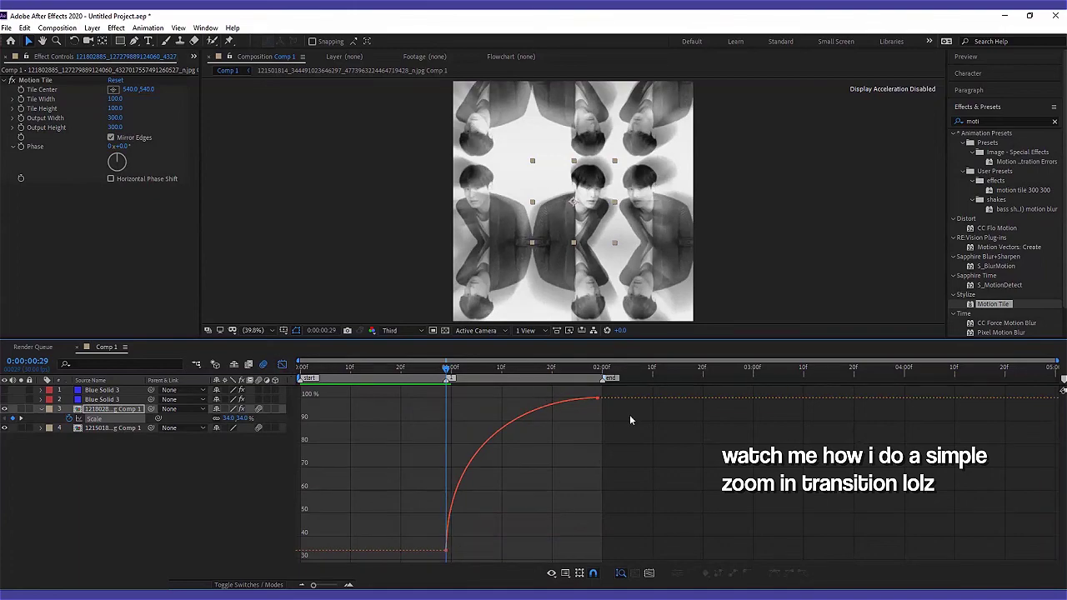
click(543, 406)
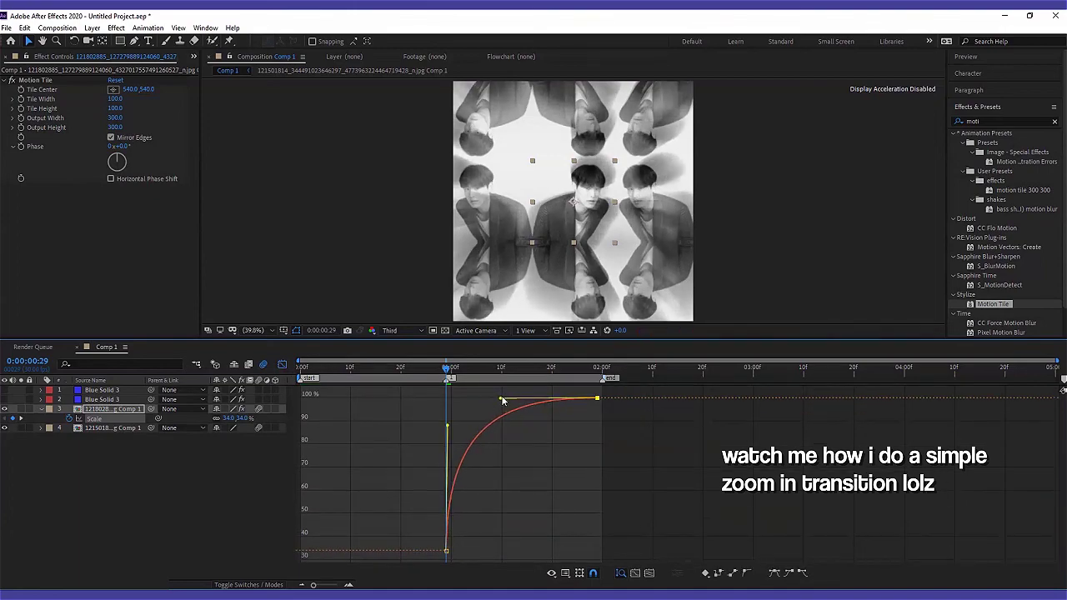
click(283, 366)
Move the starting Scale keyframe slightly earlier and preview the transition
drag(446, 417, 444, 420)
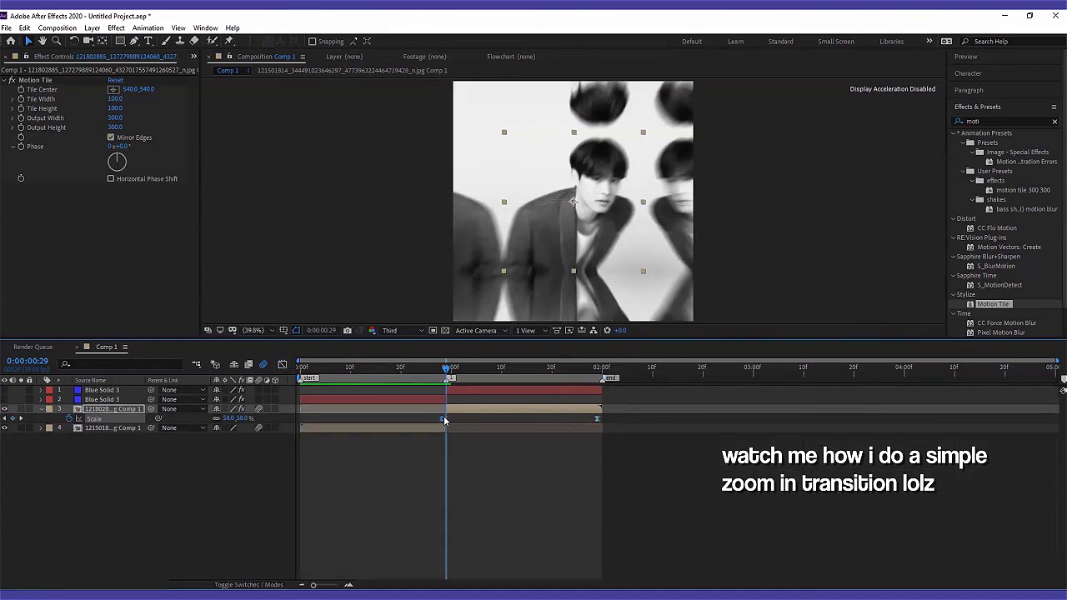
drag(433, 368, 387, 380)
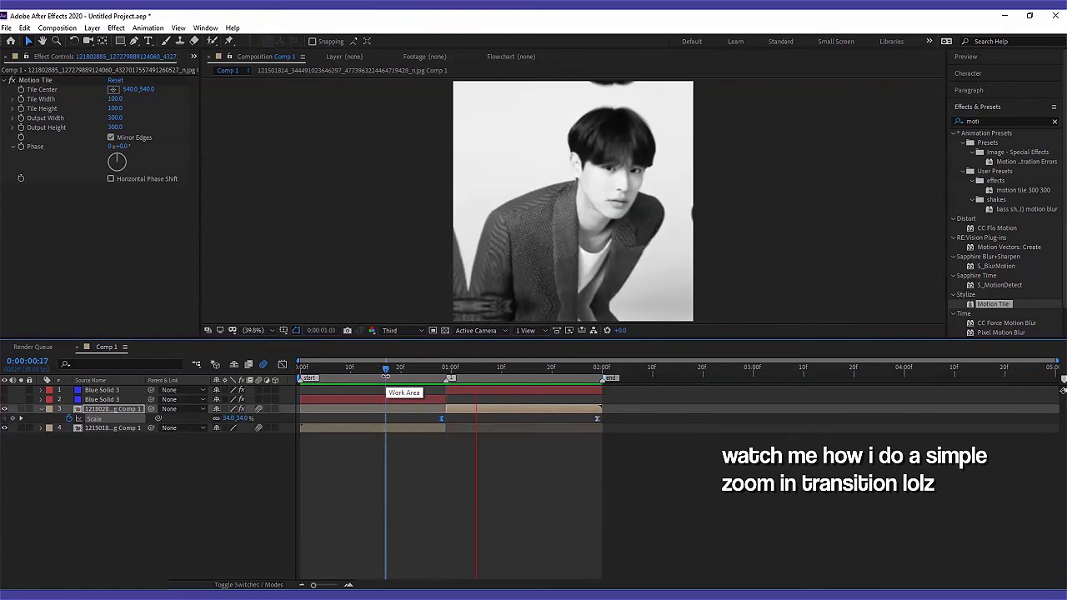
key(space)
key(u)
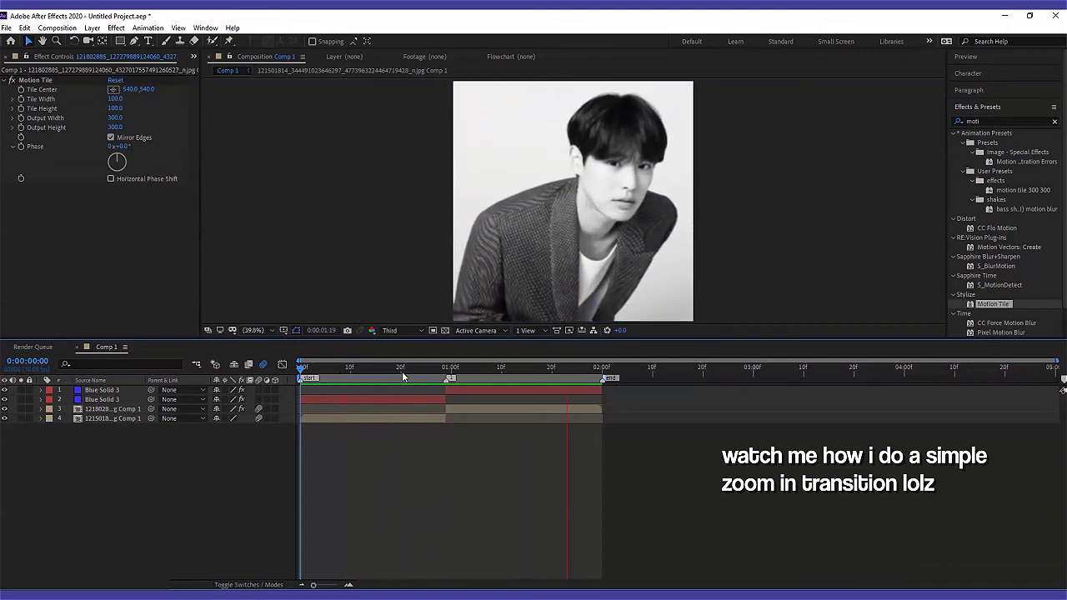
On a frame showing the blue star, pre-compose both blue star solids into Pre-comp 1
drag(399, 367, 419, 375)
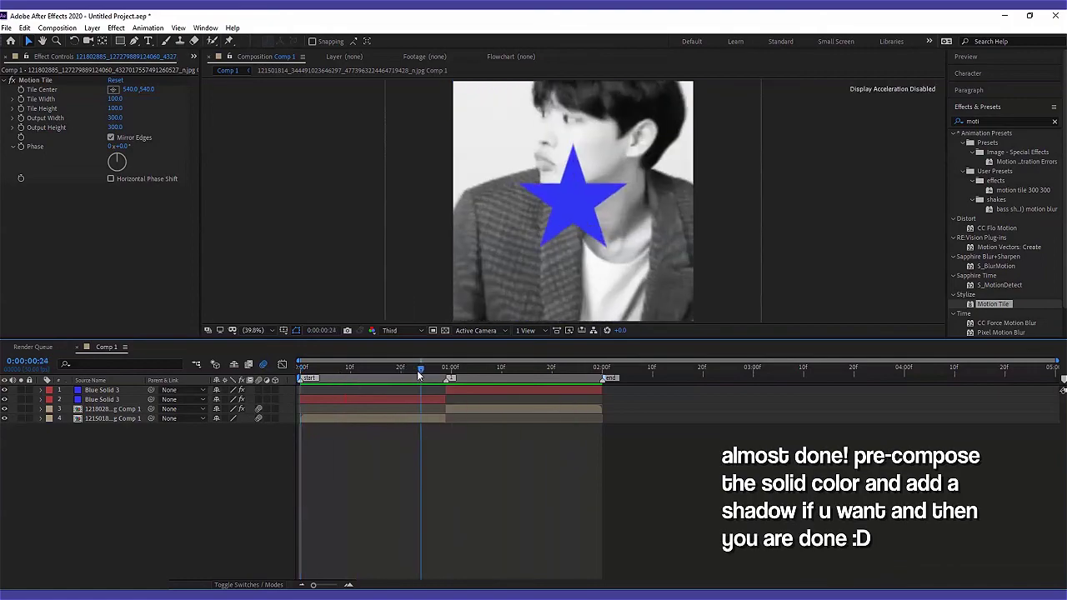
key(Page_Down)
right_click(324, 406)
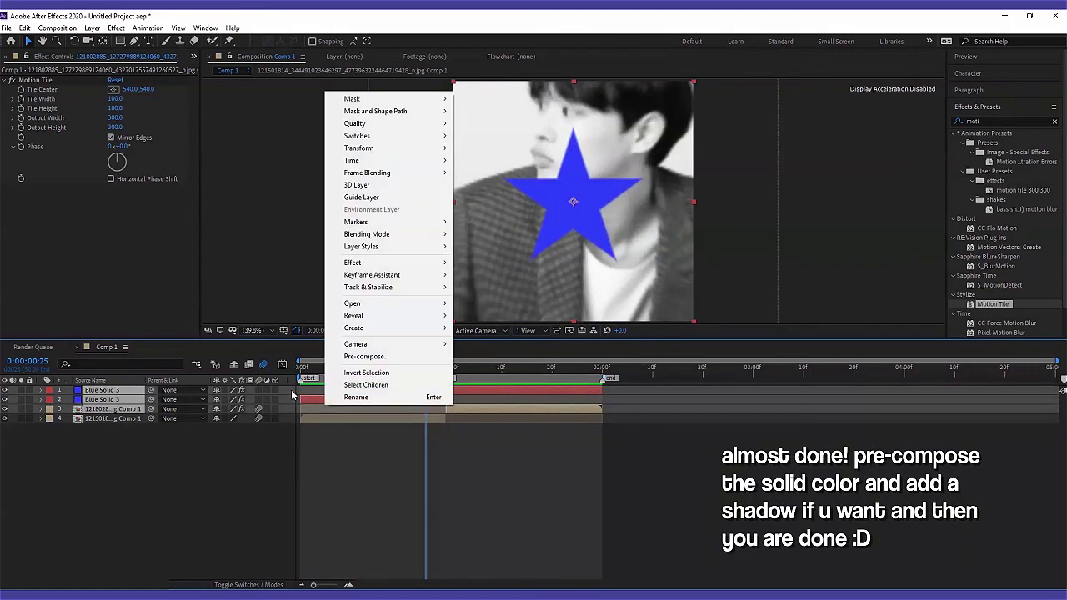
click(309, 399)
right_click(310, 399)
click(353, 349)
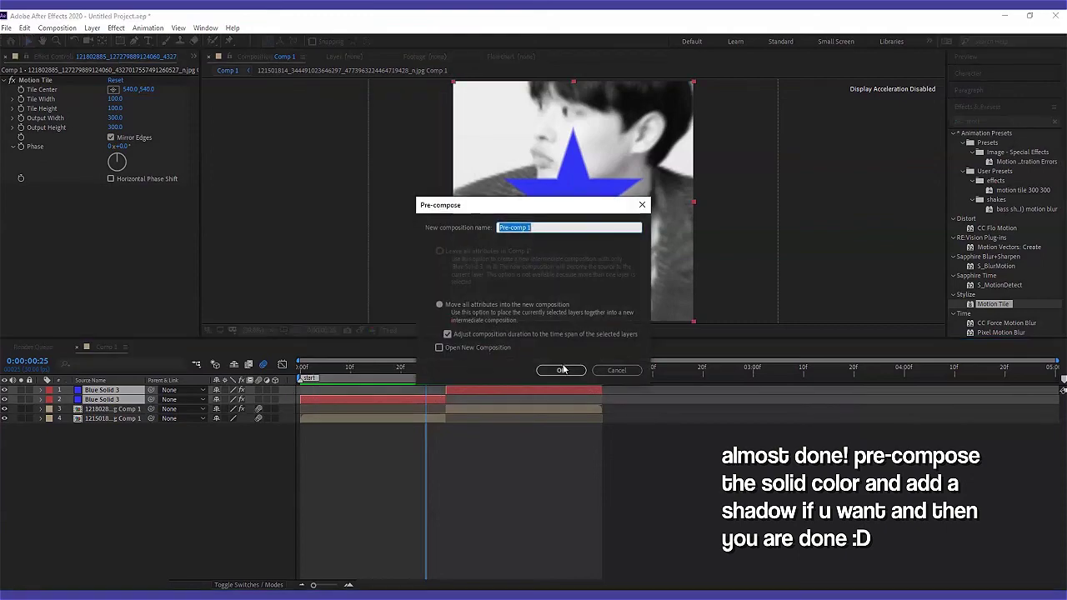
click(557, 370)
Add a Drop Shadow with softness 53 to Pre-comp 1 and preview the transition
text(drop)
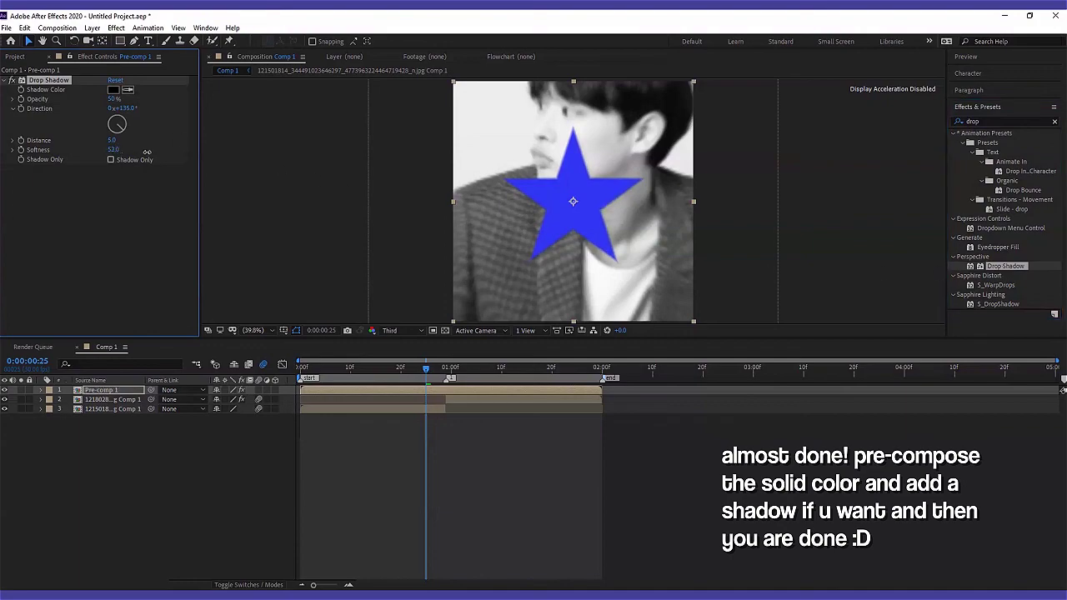
key(space)
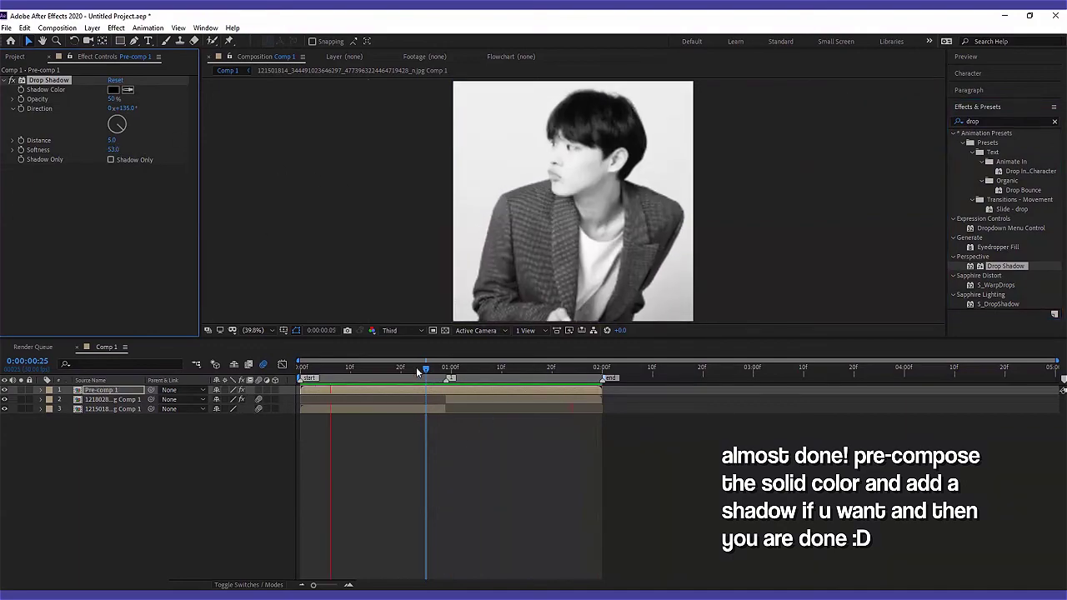
key(space)
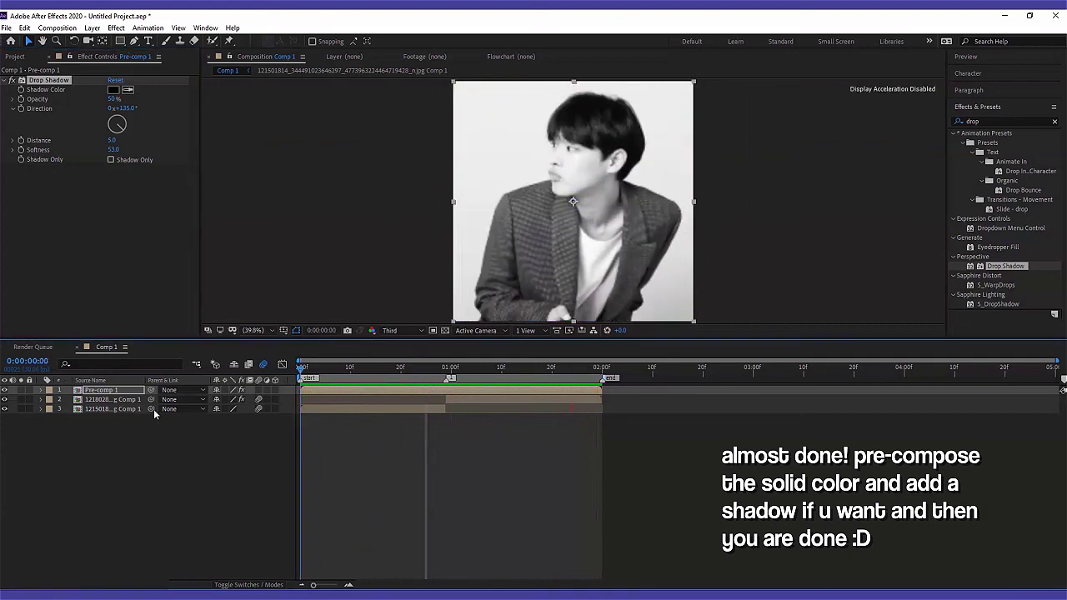